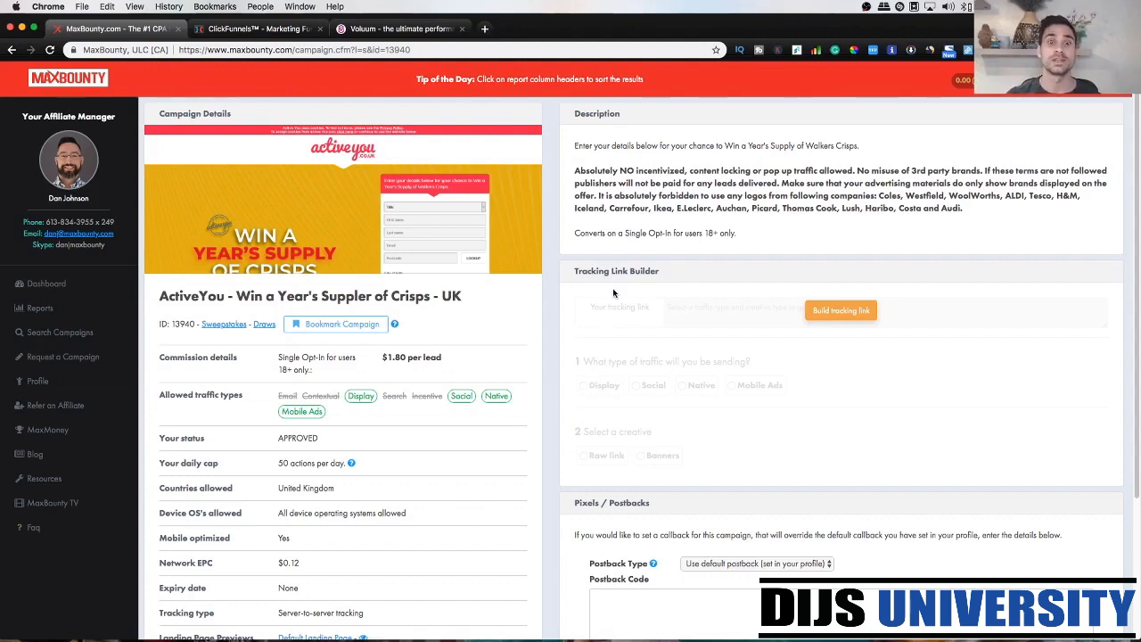
Switch to Voluum and start a new traffic source from the Facebook template
click(401, 29)
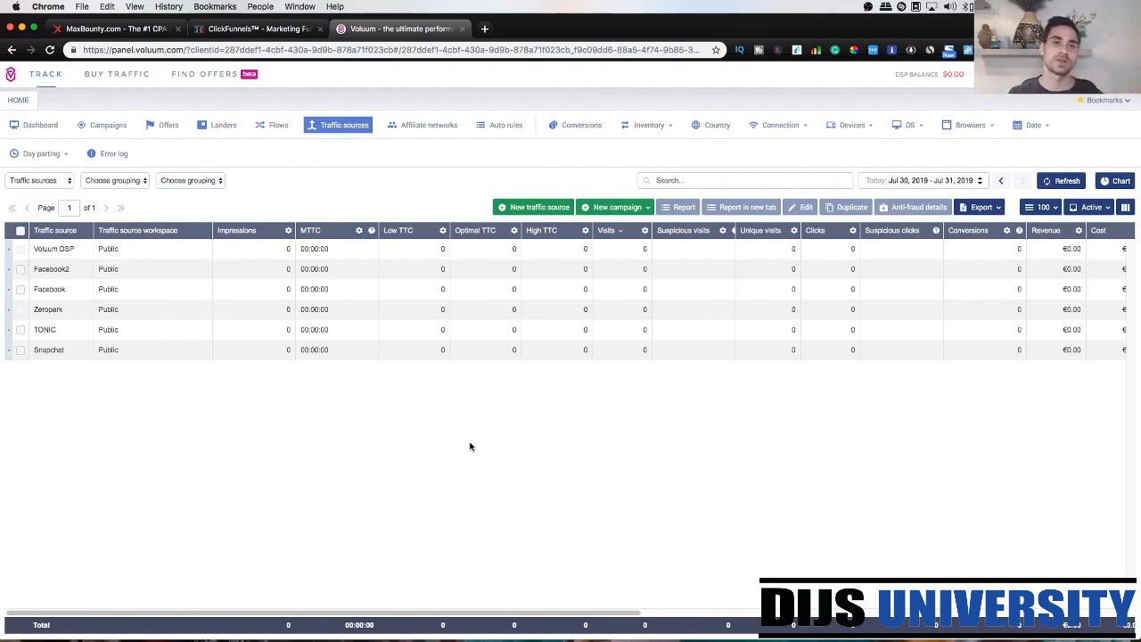
click(504, 210)
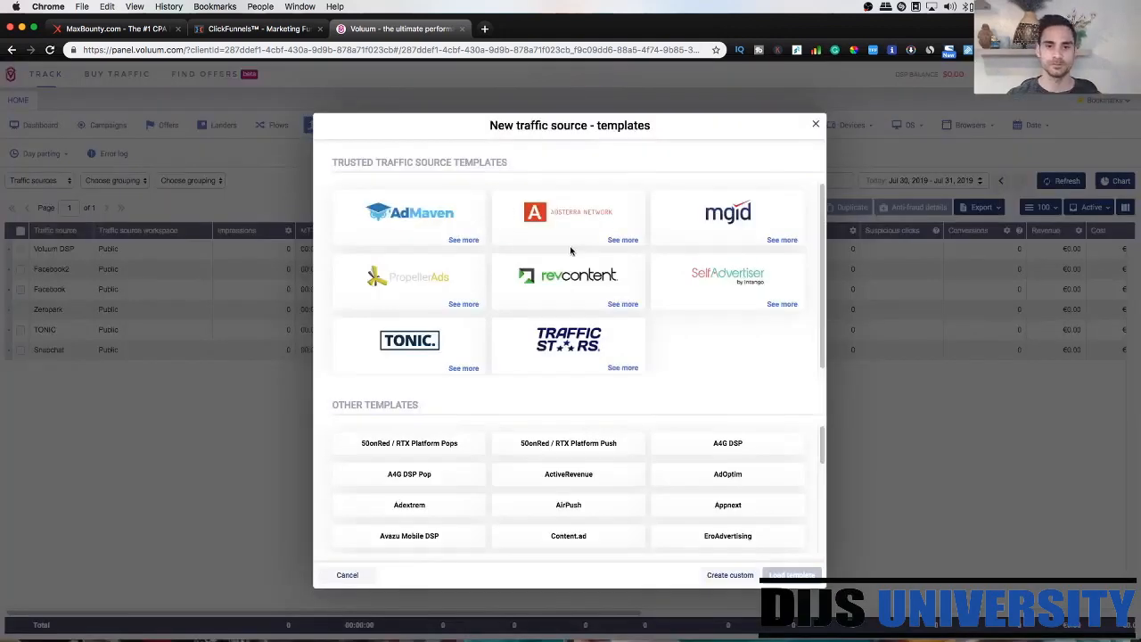
drag(332, 163, 516, 168)
click(524, 168)
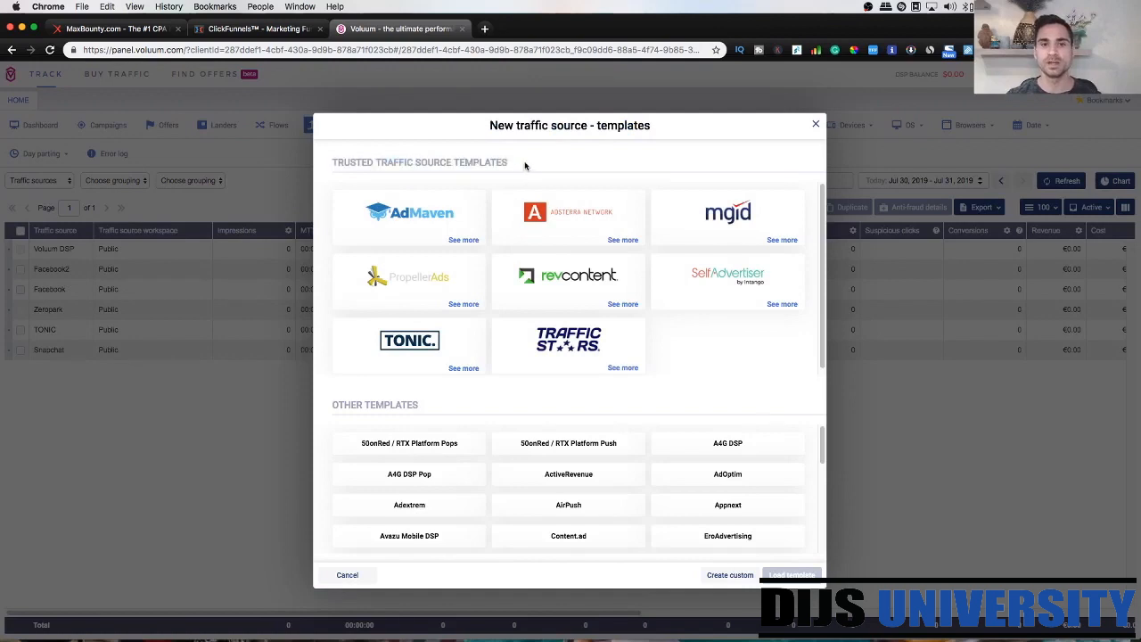
scroll(816, 268, down, 1)
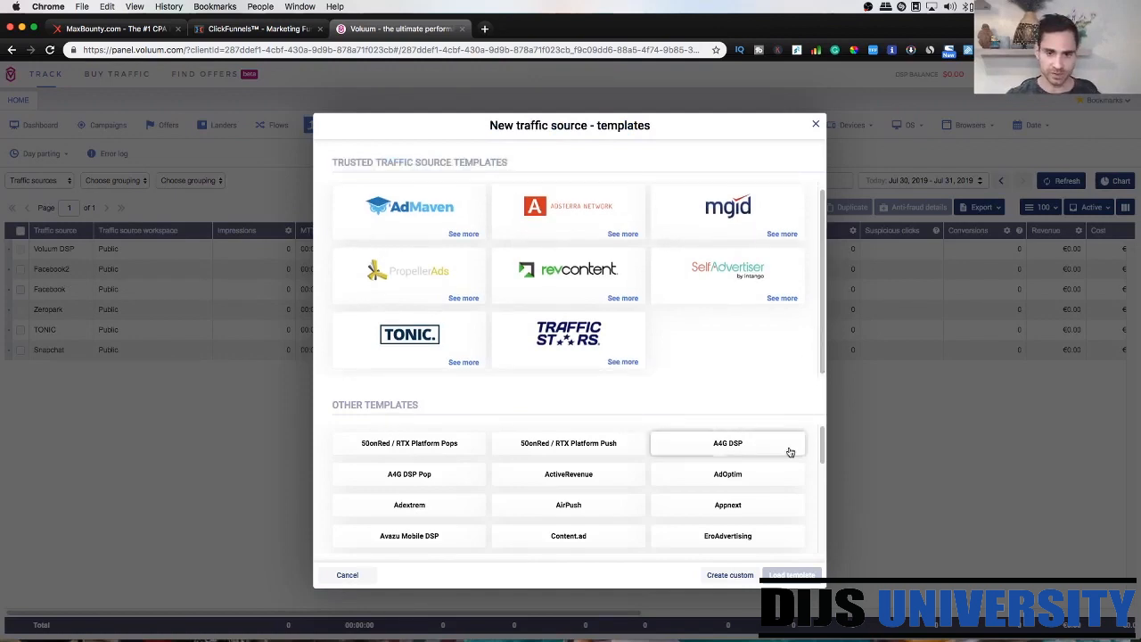
drag(823, 443, 822, 473)
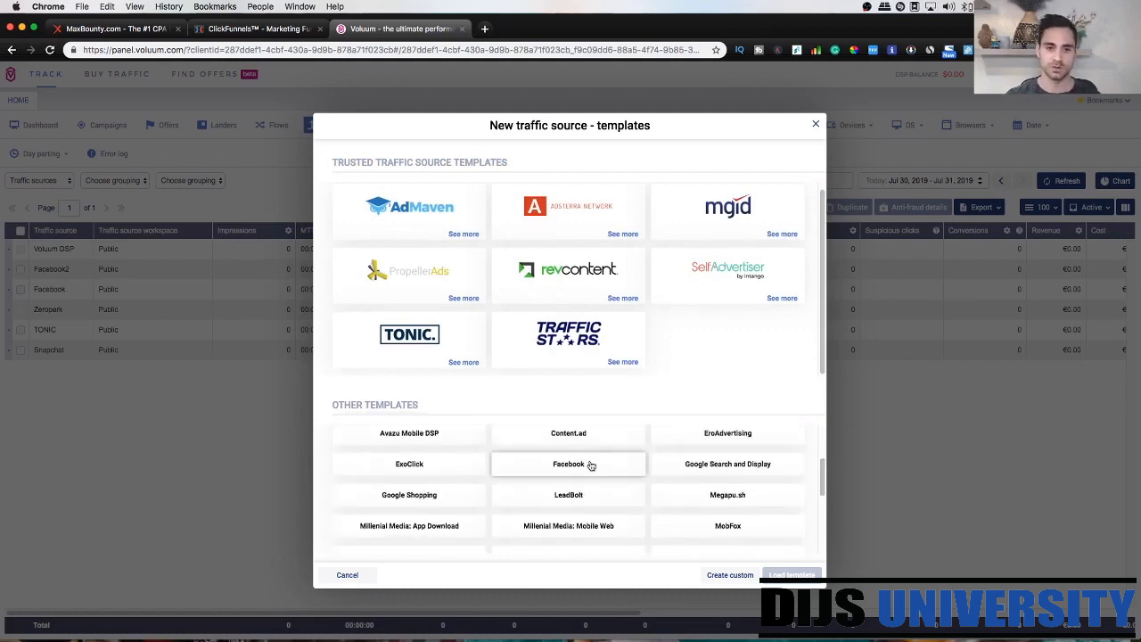
click(561, 466)
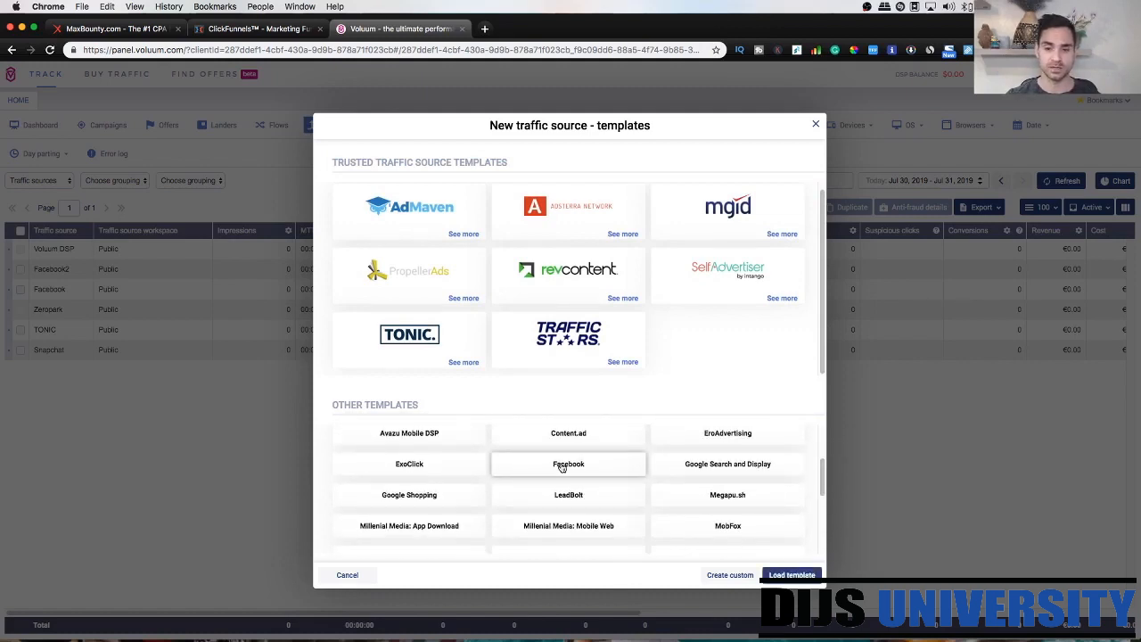
click(787, 577)
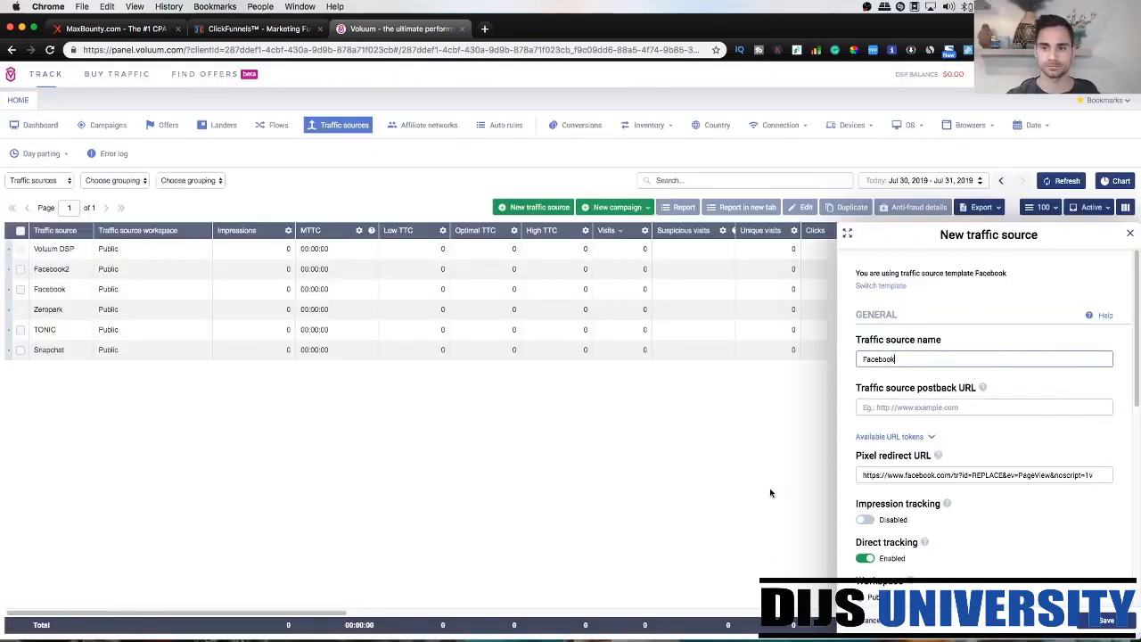
Name the traffic source "Facebook TEST #1" and save it with the template's default parameters
click(919, 361)
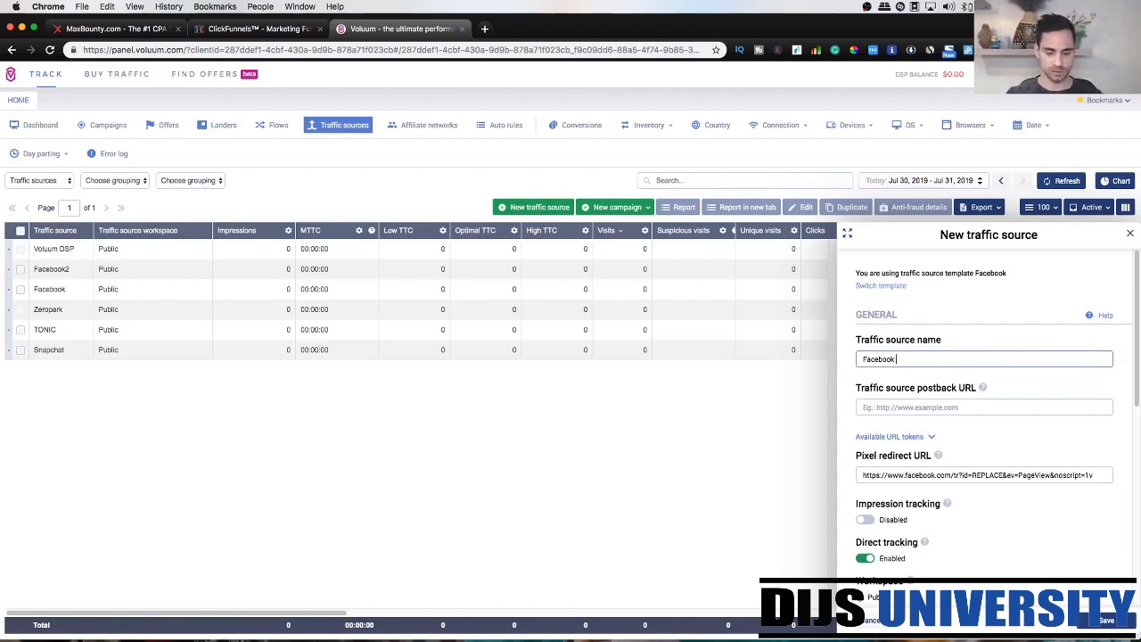
text(TEST #)
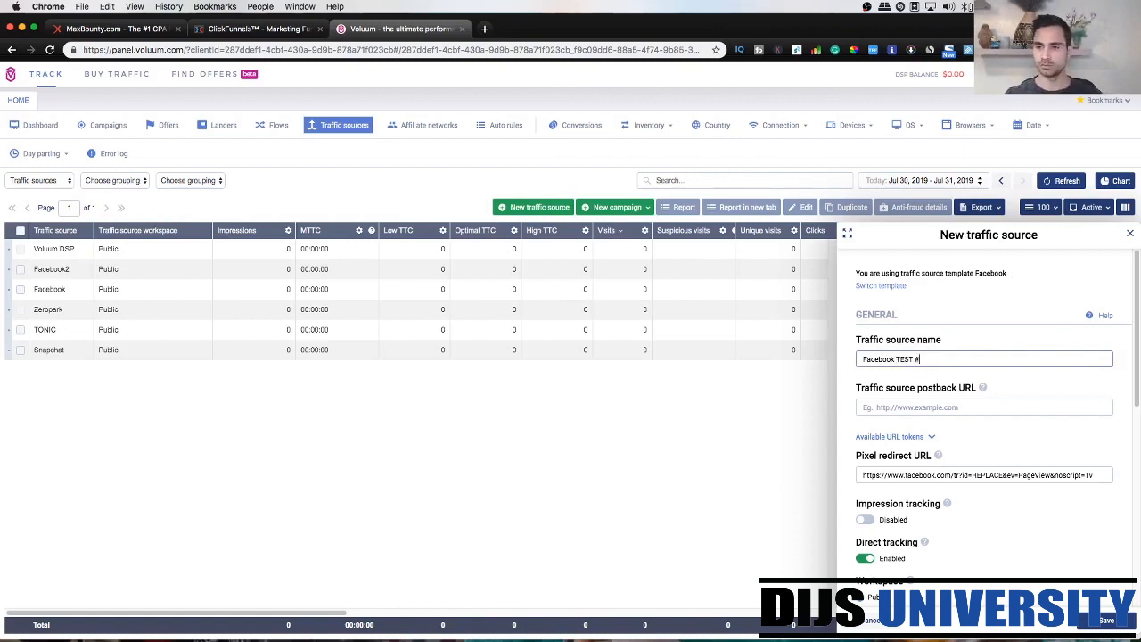
text(1)
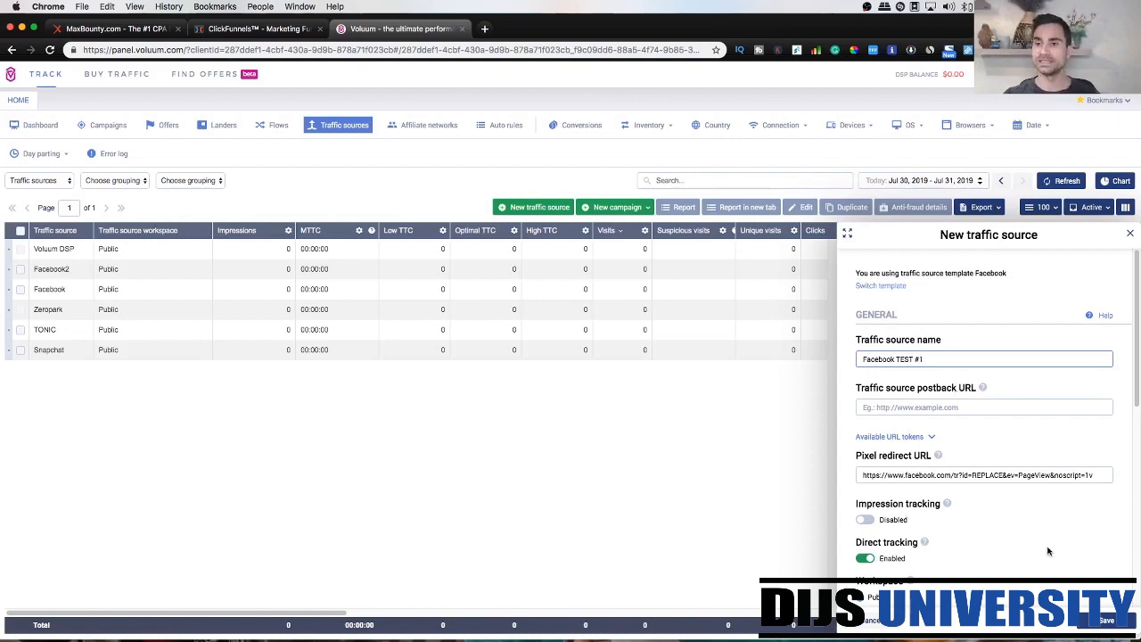
scroll(1052, 548, down, 10)
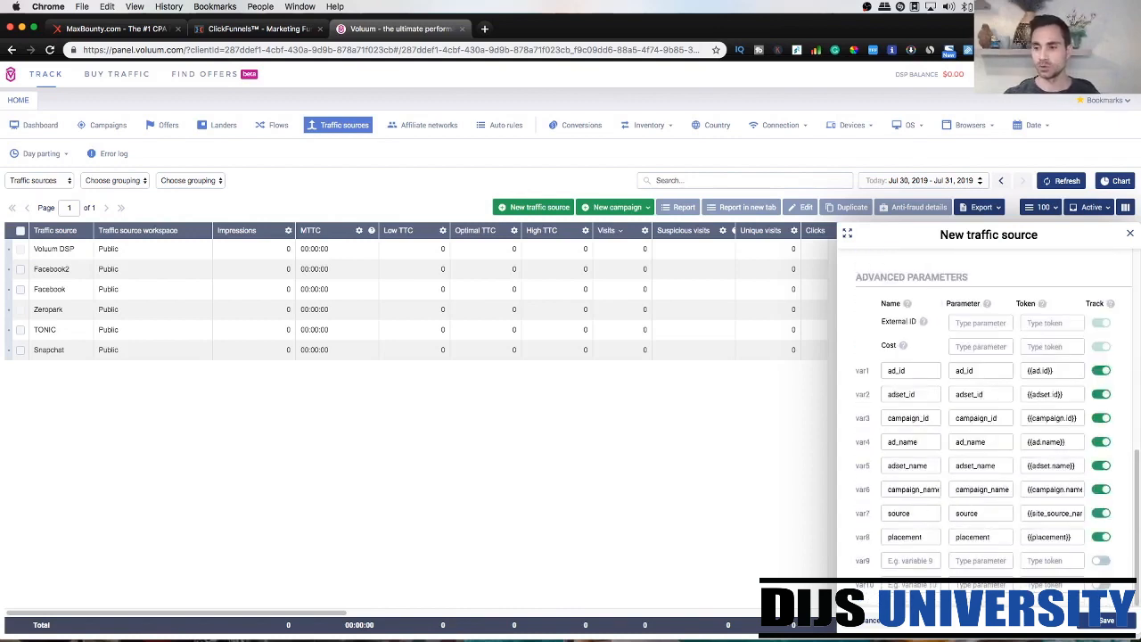
click(1105, 621)
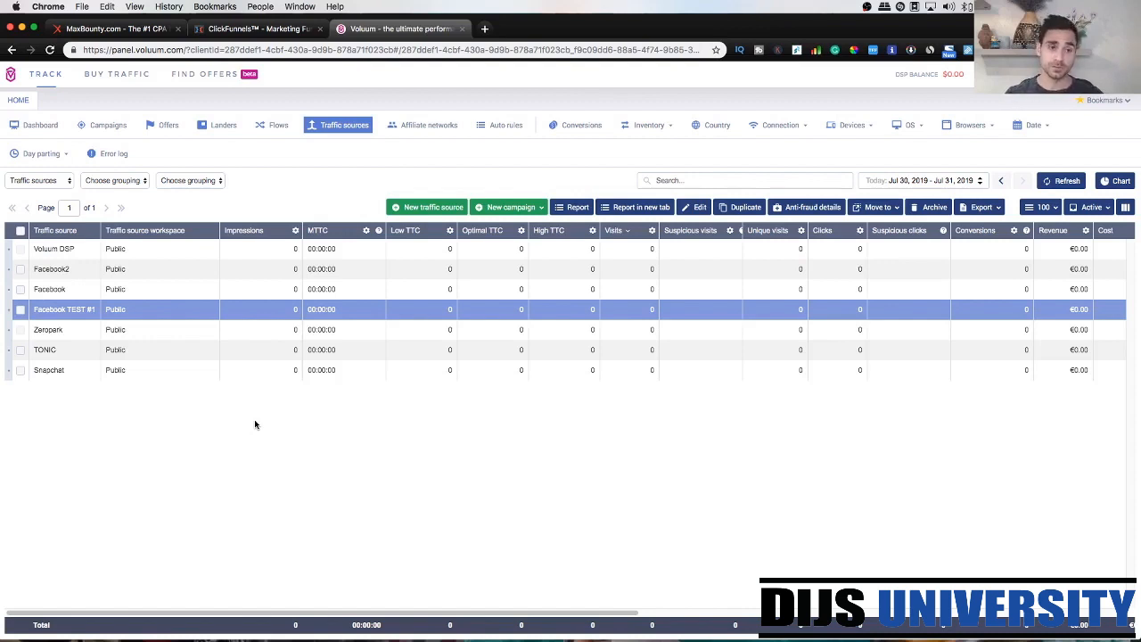
Start a new lander and set its country tag to United Kingdom
click(221, 127)
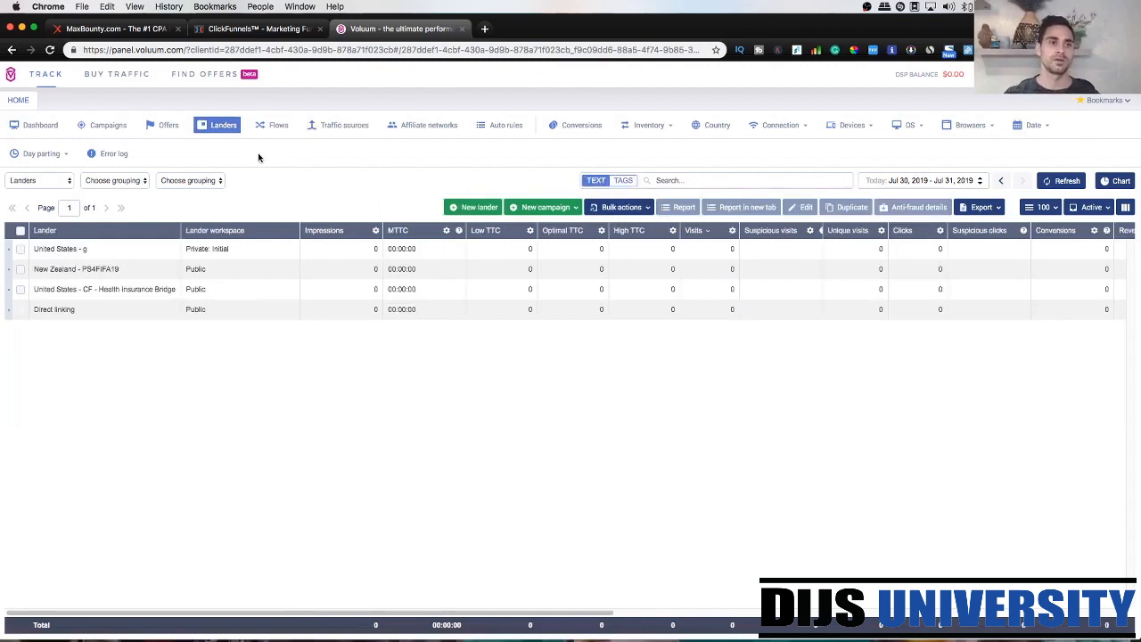
click(453, 207)
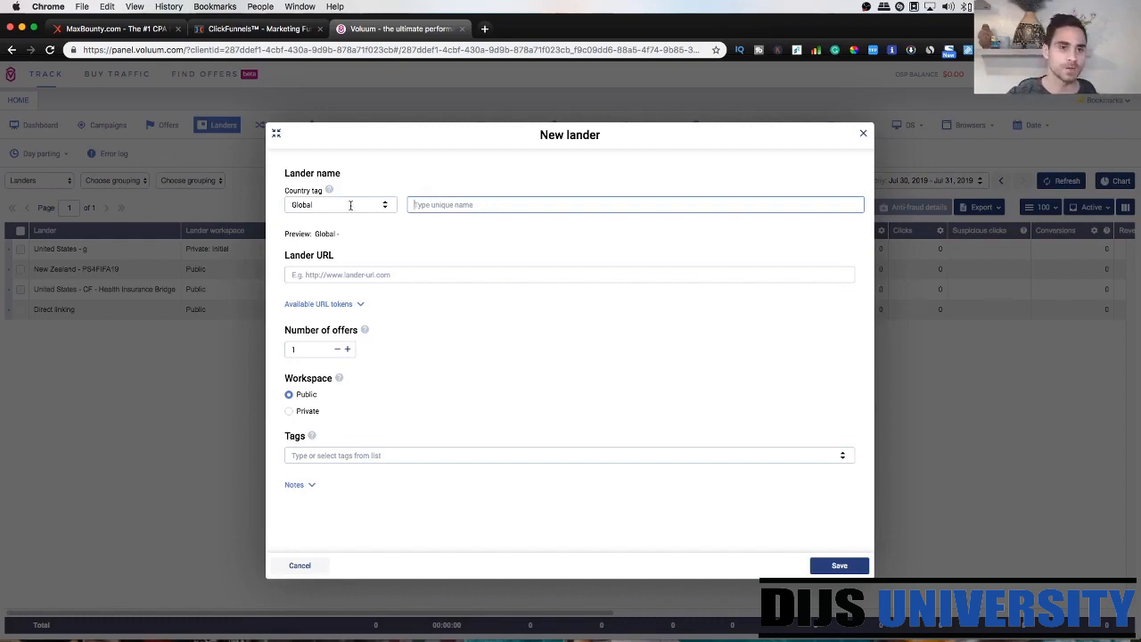
click(351, 205)
scroll(356, 262, down, 5)
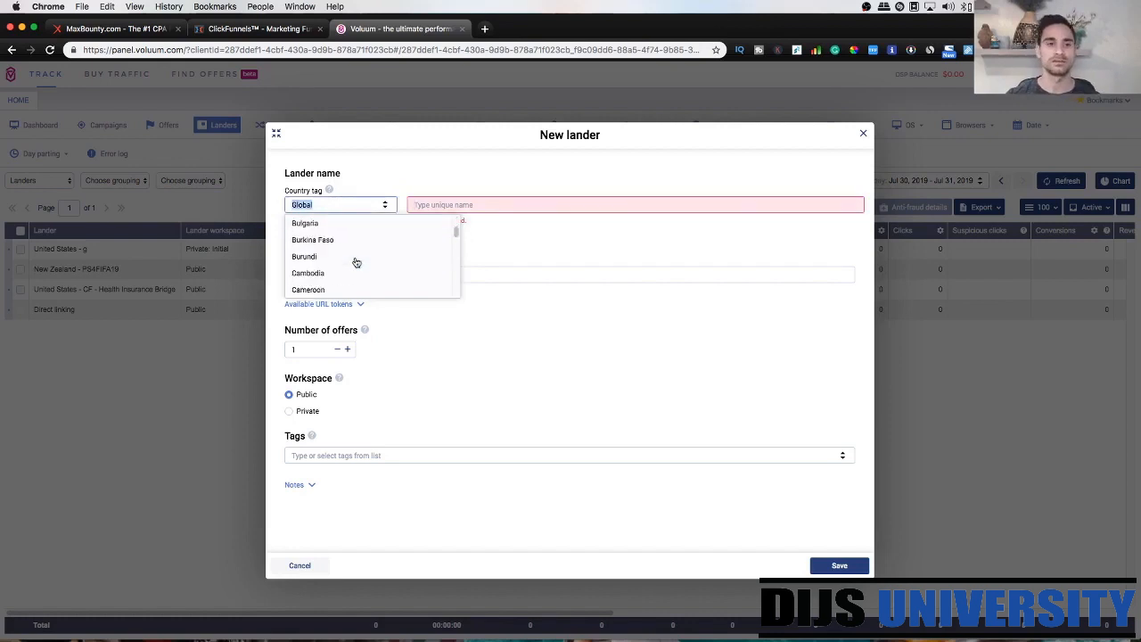
scroll(356, 262, down, 10)
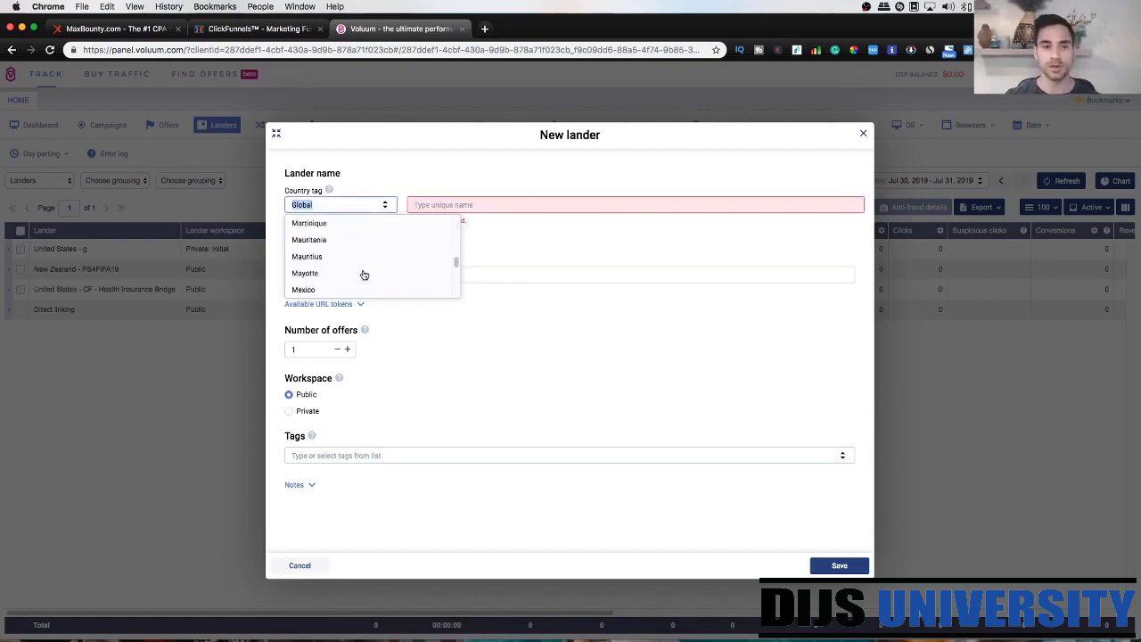
scroll(363, 274, down, 10)
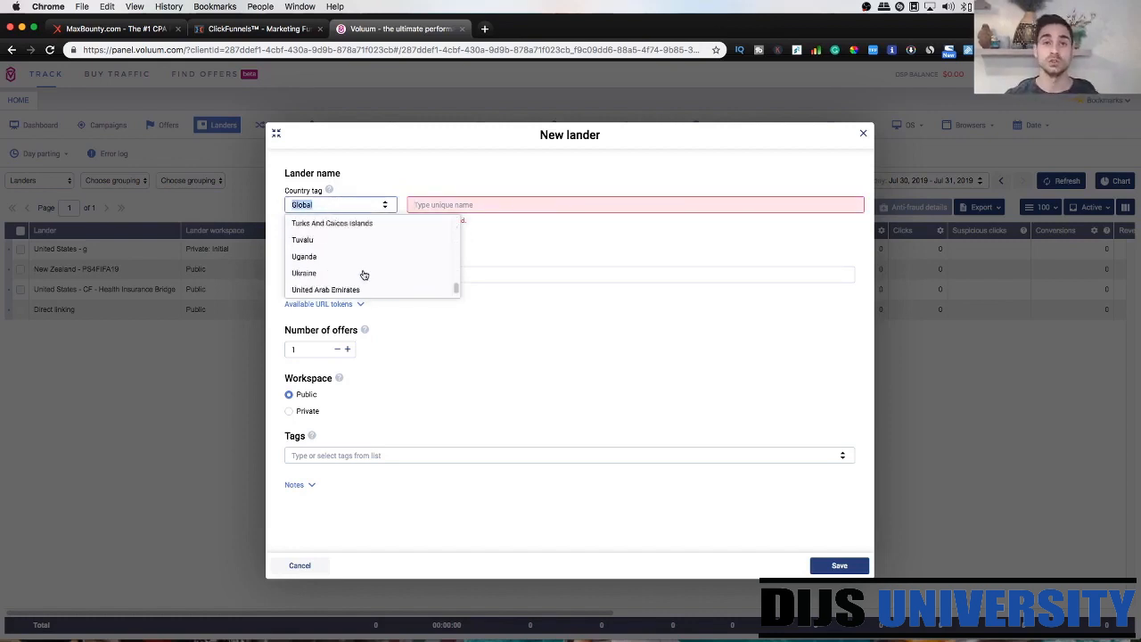
scroll(364, 275, down, 3)
scroll(364, 274, up, 1)
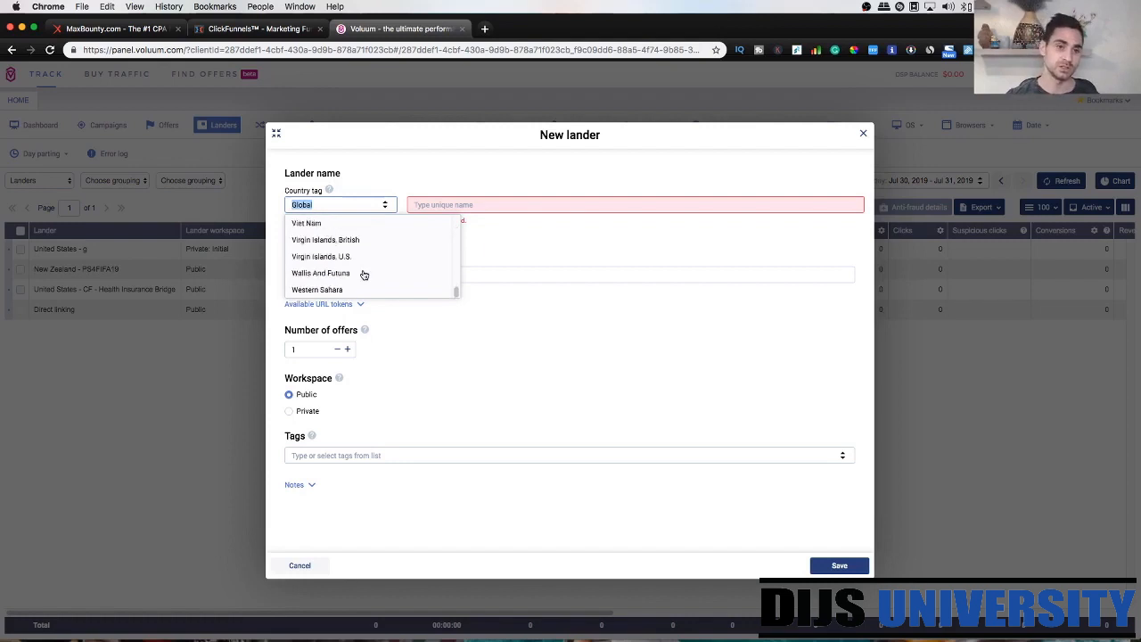
scroll(364, 275, down, 1)
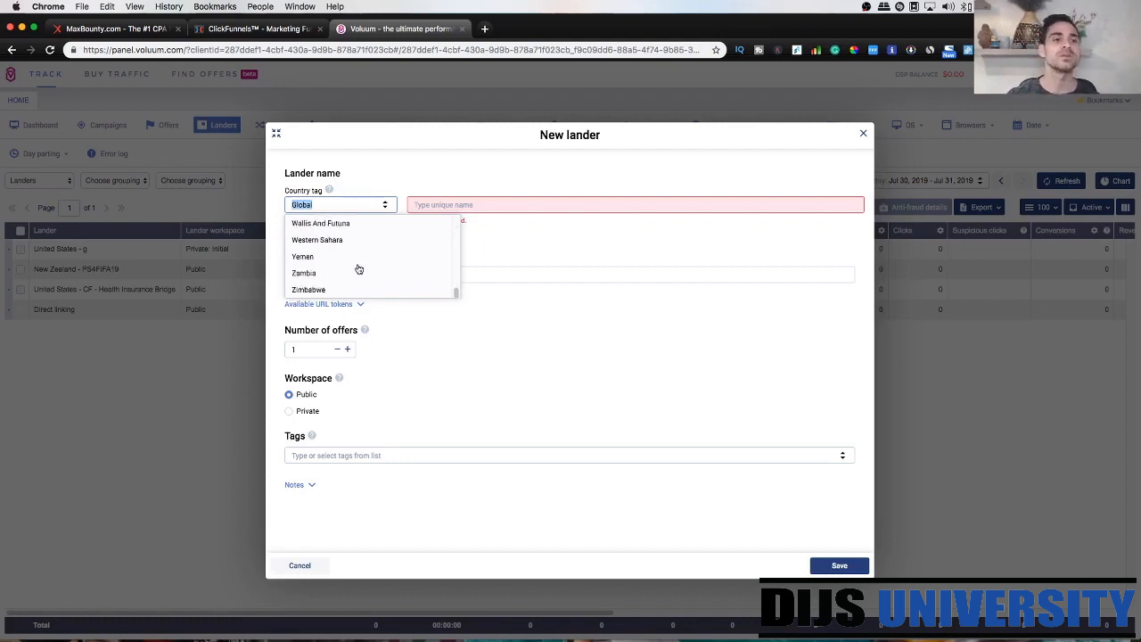
scroll(362, 273, up, 1)
scroll(355, 266, up, 3)
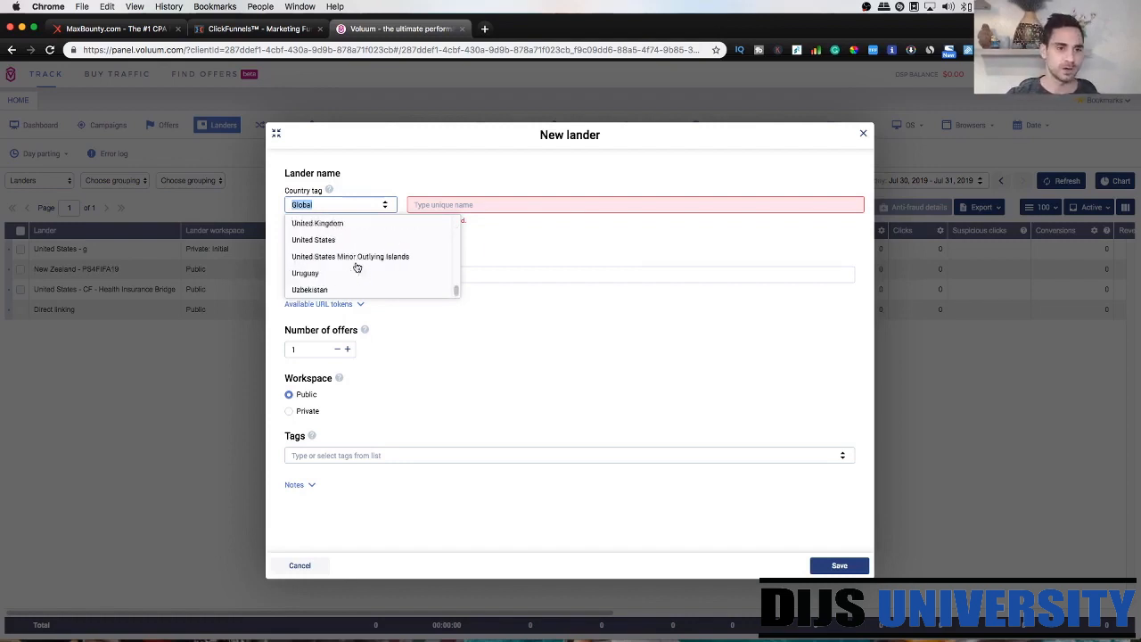
click(319, 224)
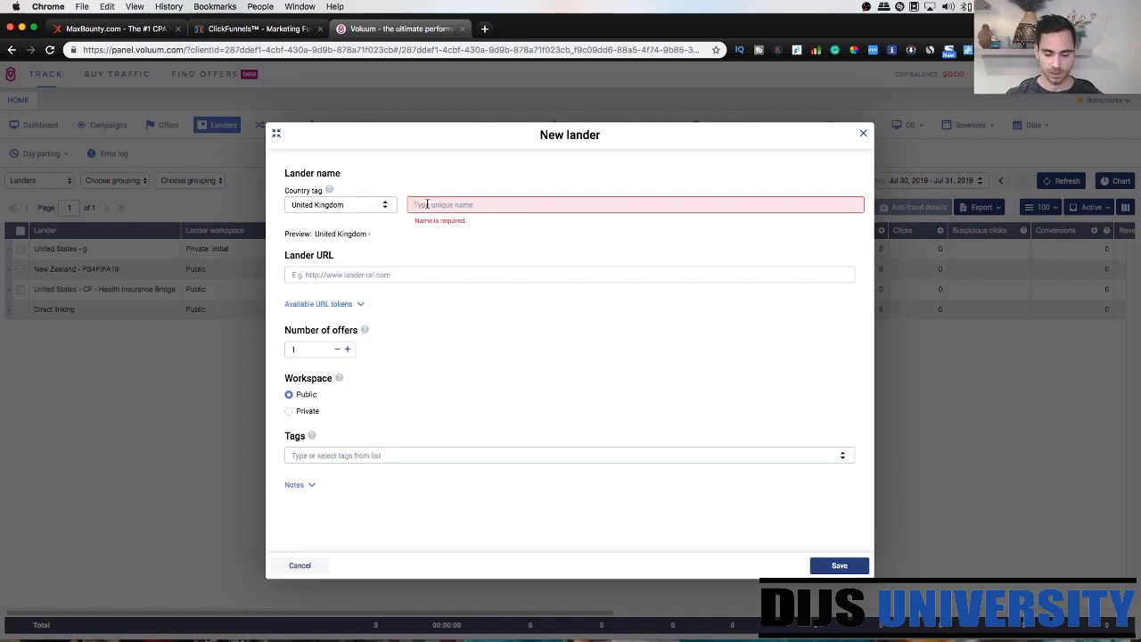
Name the new lander "Lander No.1"
text(LAnder)
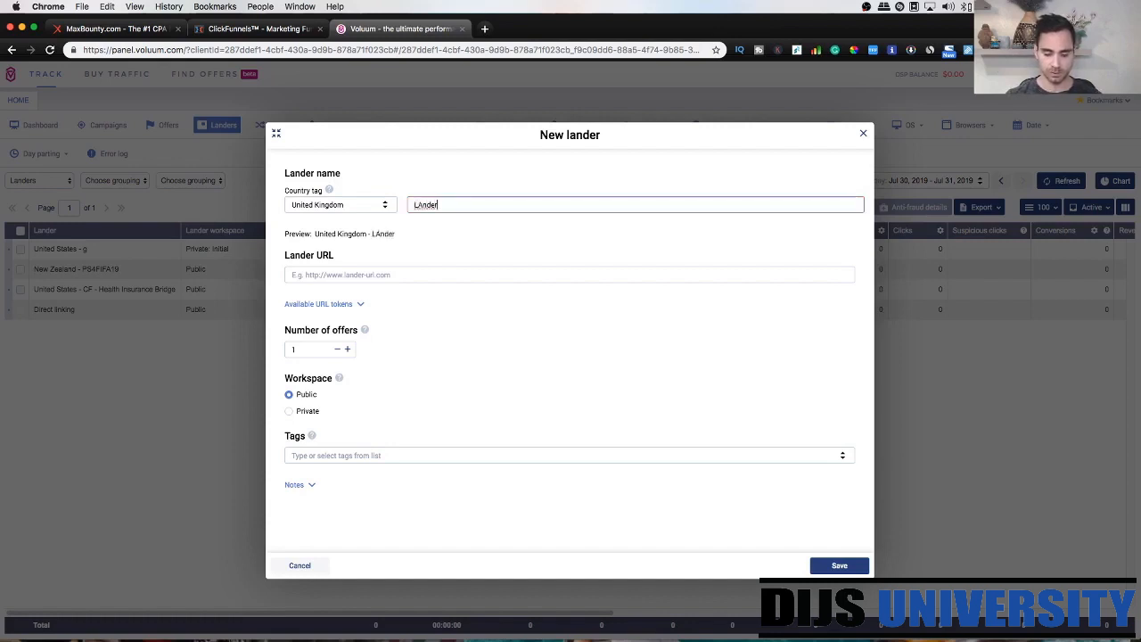
text(no.1)
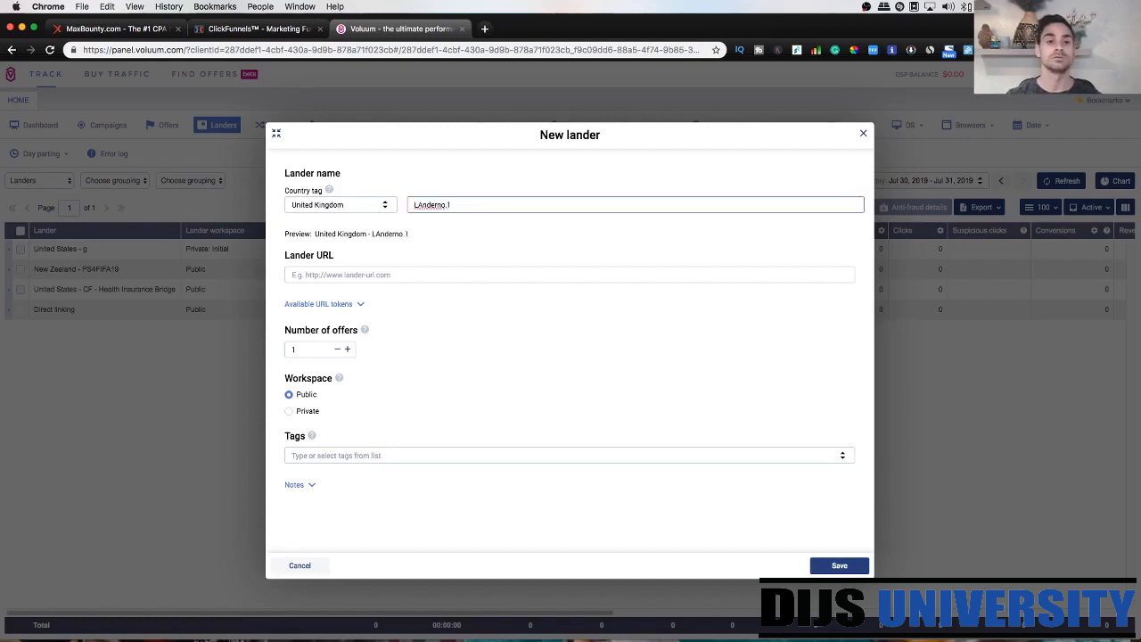
key(BackSpace)
key(BackSpace)
key(BackSpace)
key(BackSpace)
key(BackSpace)
key(BackSpace)
key(BackSpace)
key(BackSpace)
key(BackSpace)
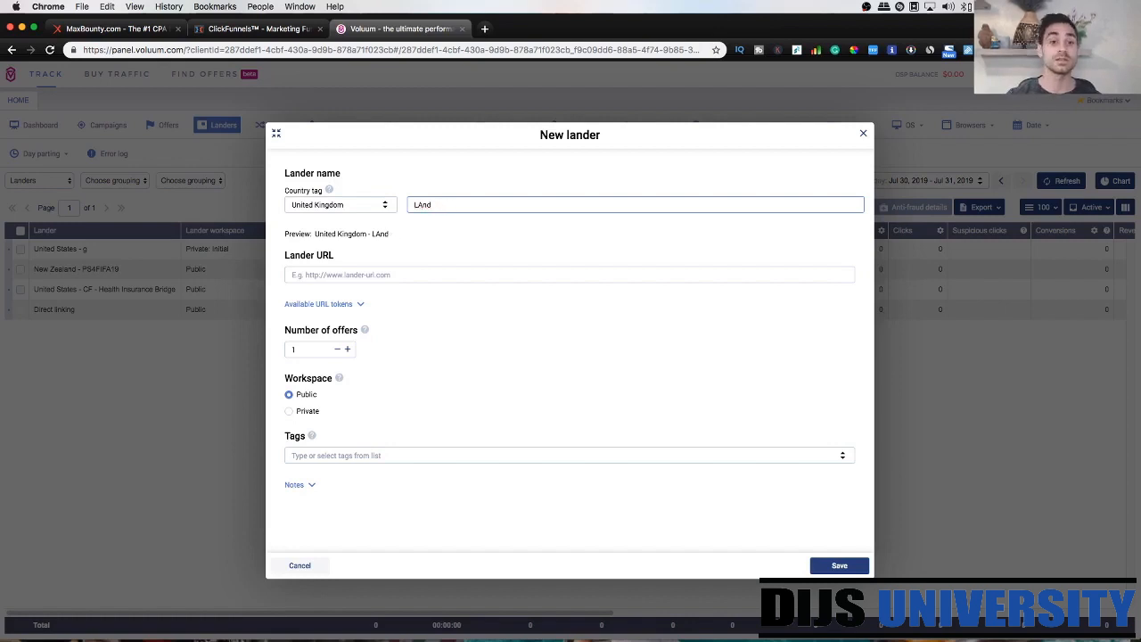
text(ander)
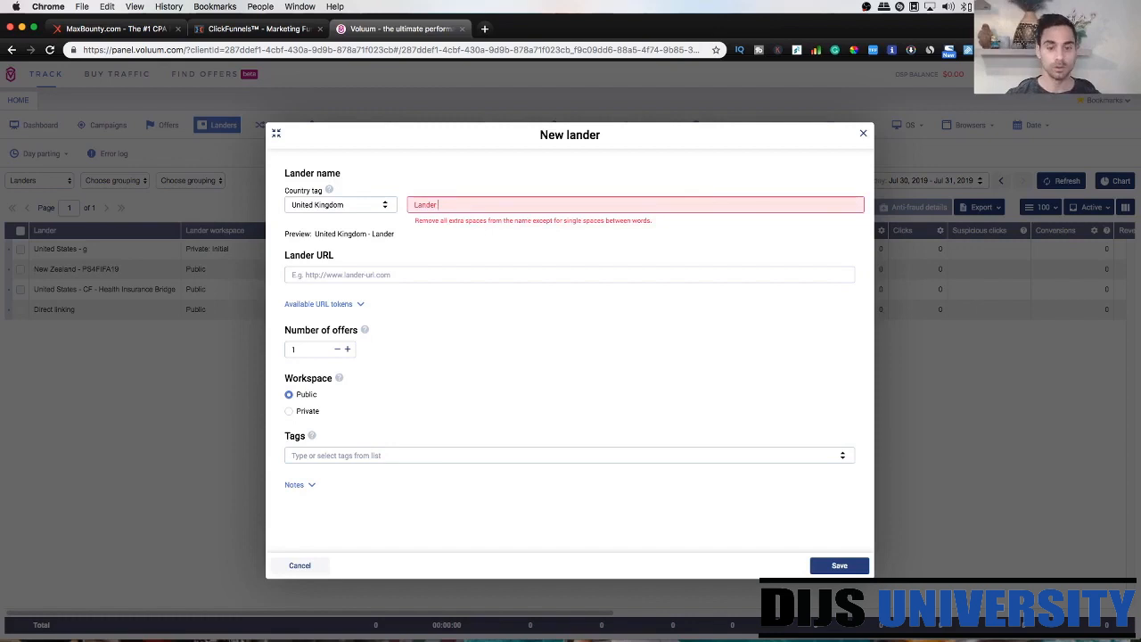
text( No.1)
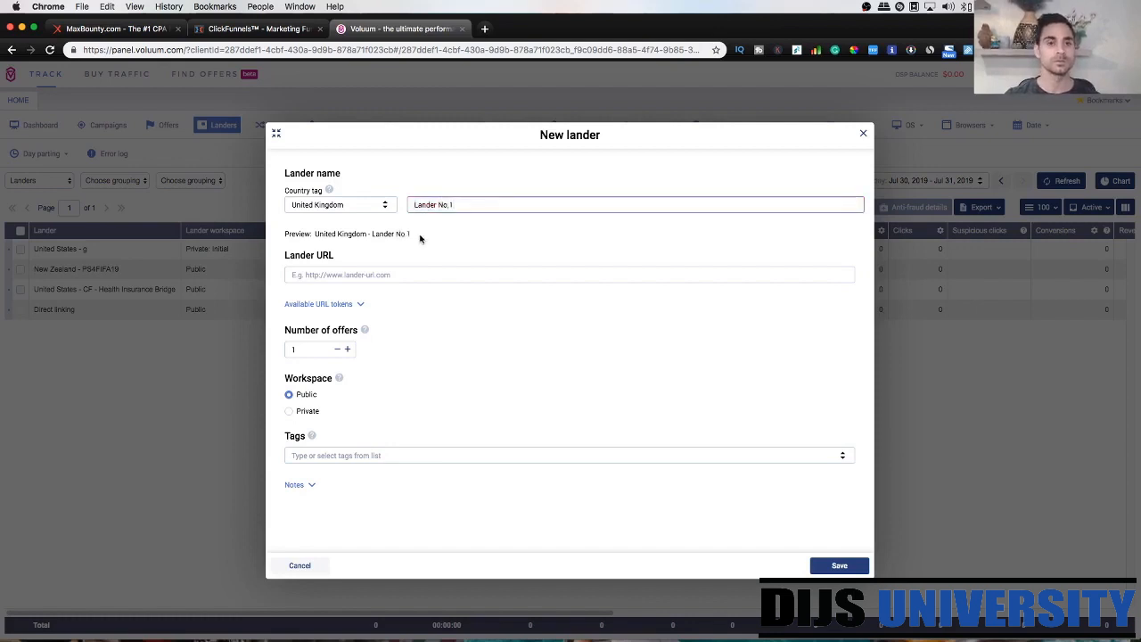
click(420, 235)
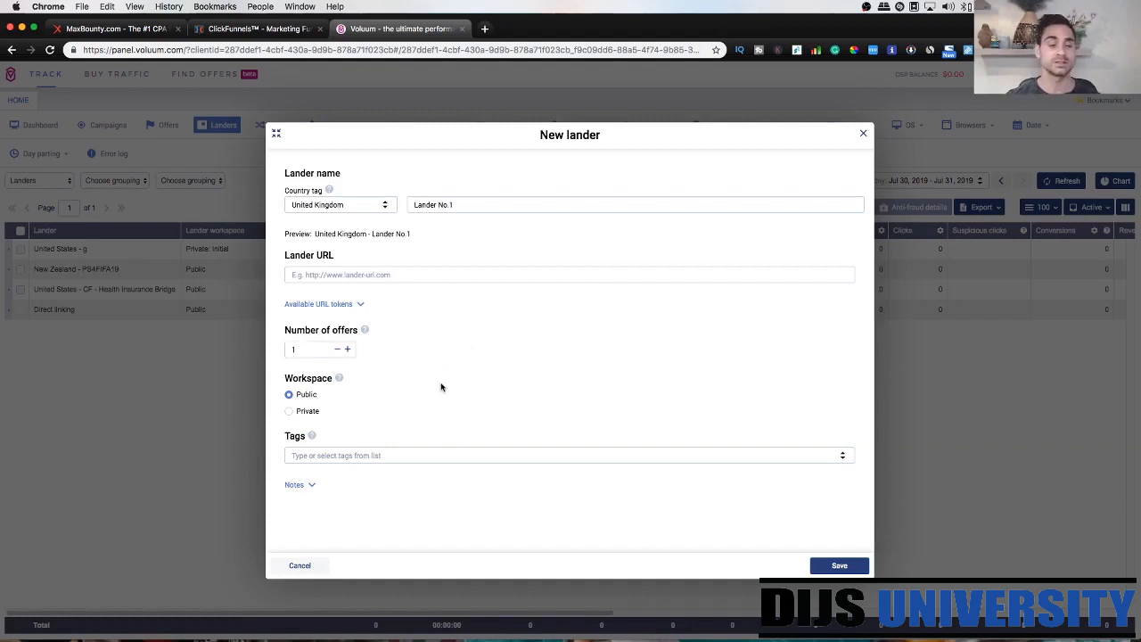
Switch to ClickFunnels and copy the page URL of the UK - CRISPS - FB funnel step
click(250, 32)
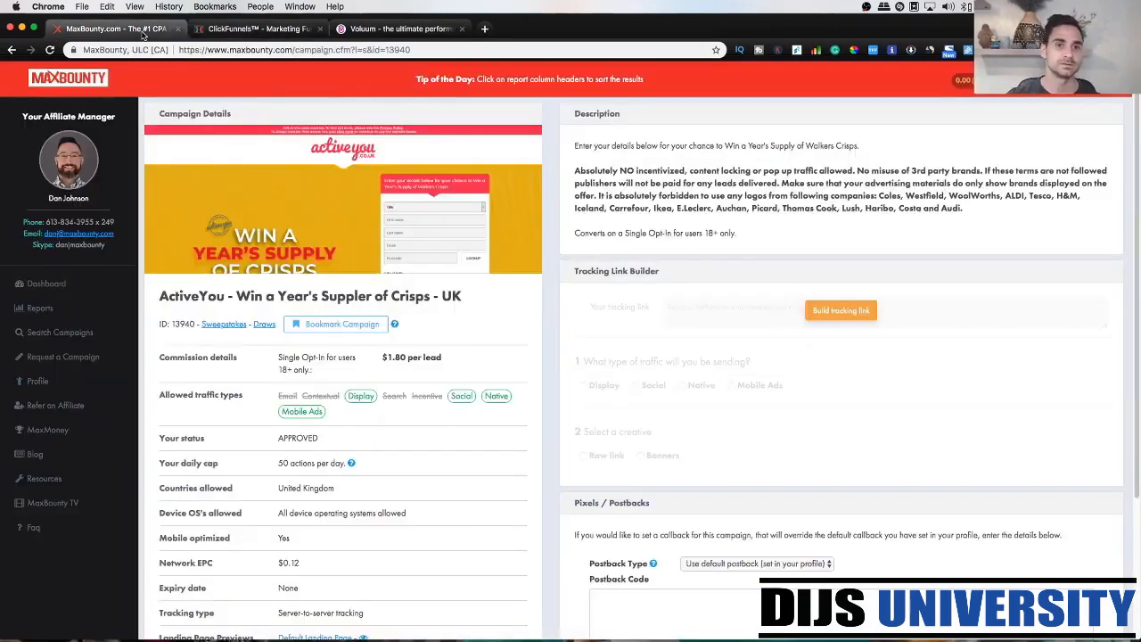
click(143, 34)
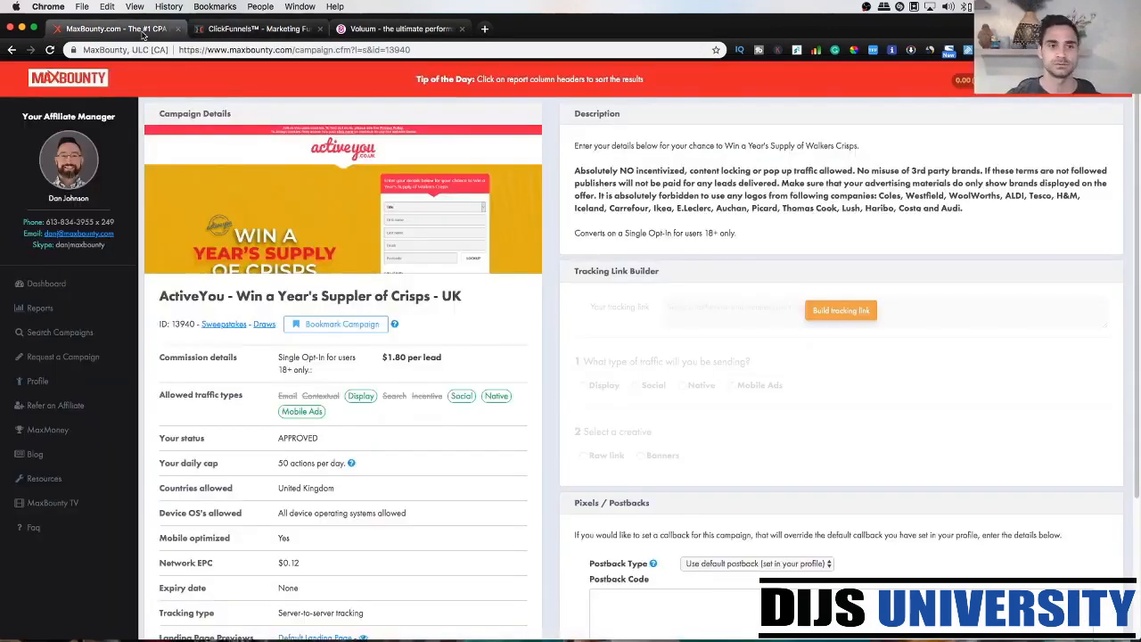
click(253, 32)
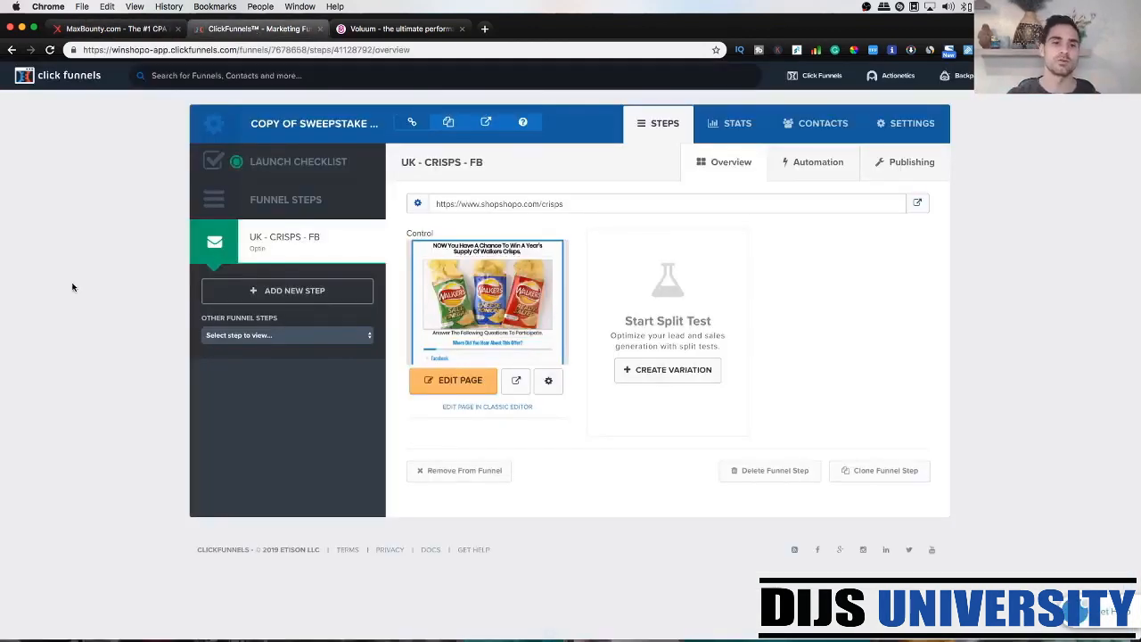
triple_click(500, 204)
key(ctrl+c)
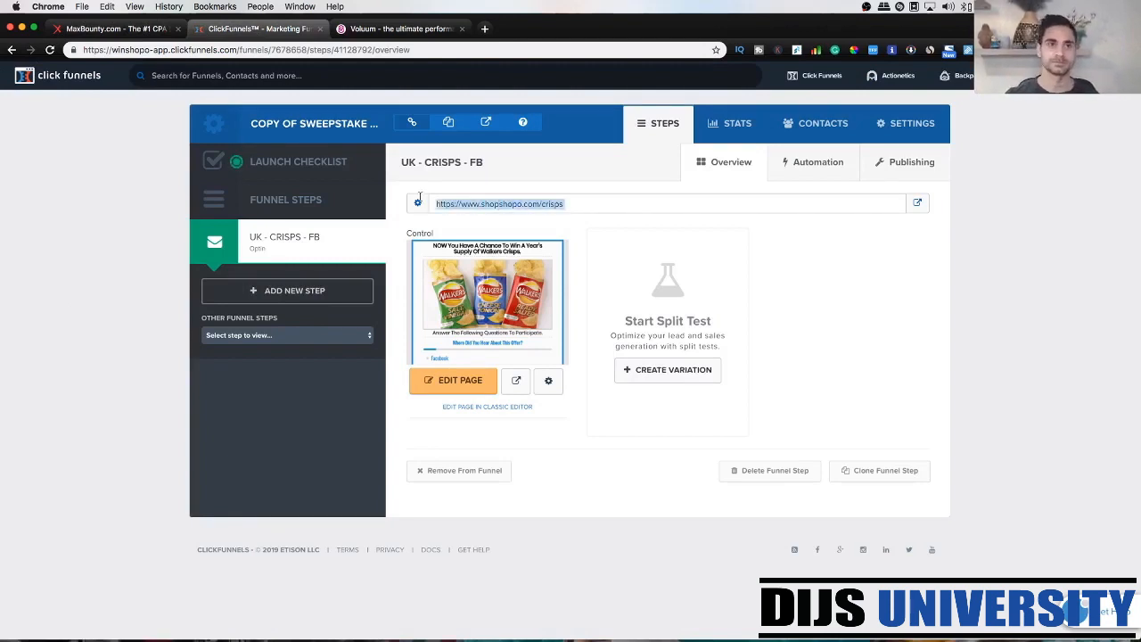
click(350, 34)
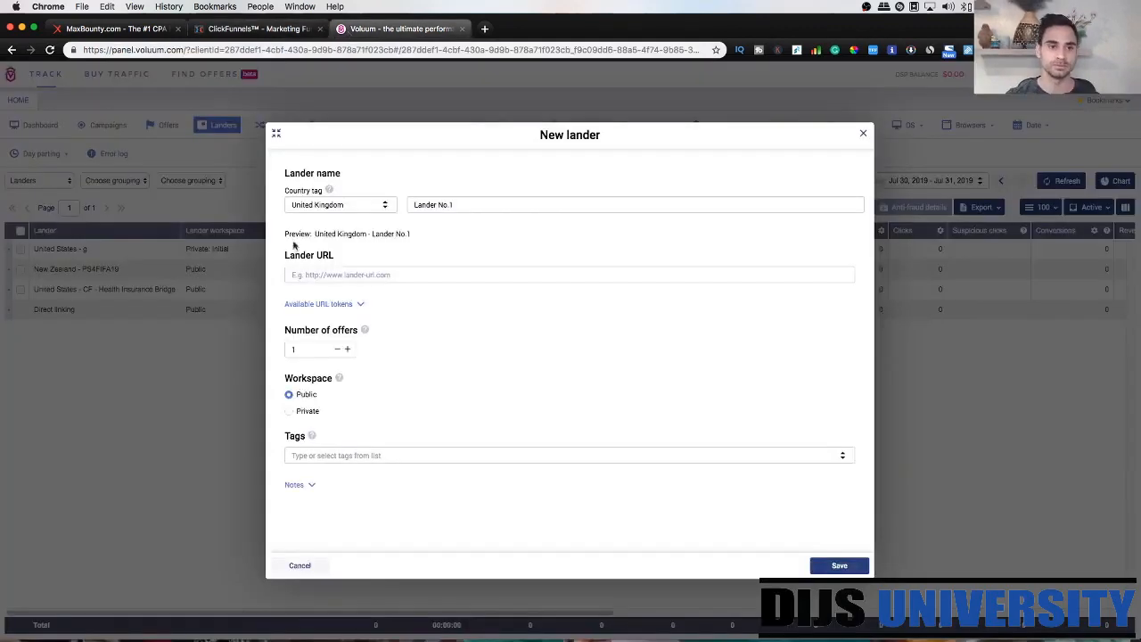
click(332, 274)
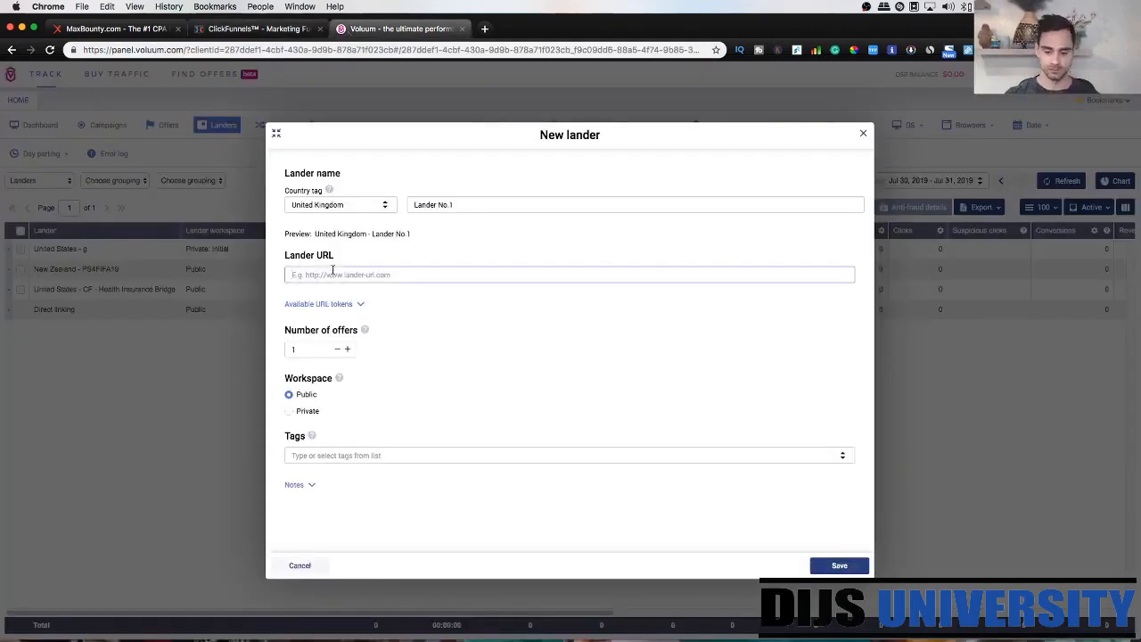
key(ctrl+v)
click(542, 253)
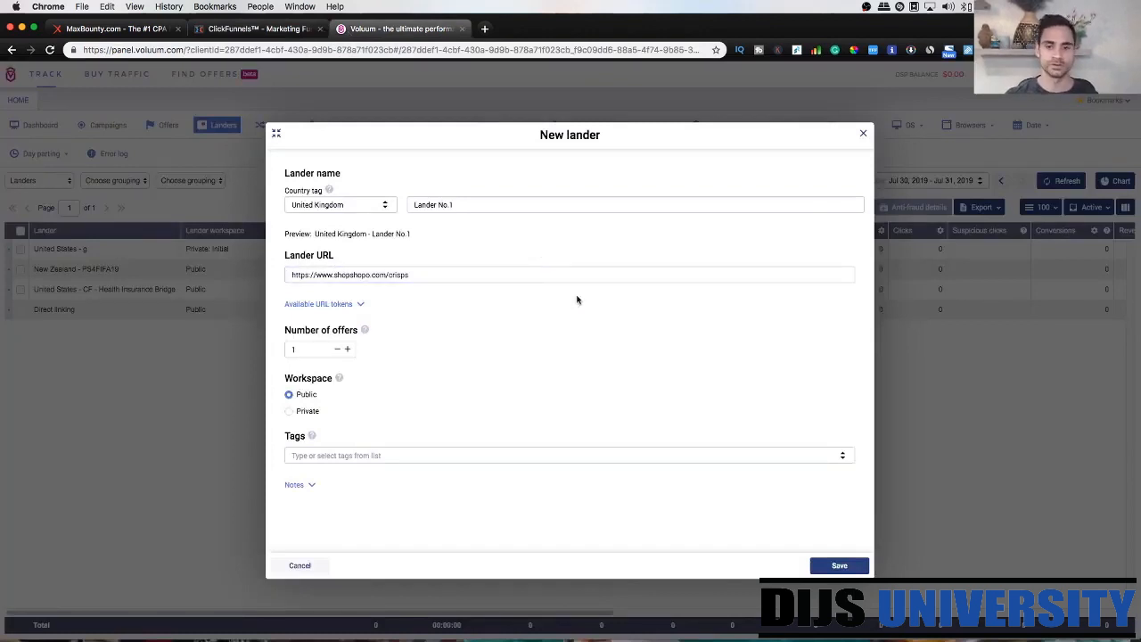
click(839, 566)
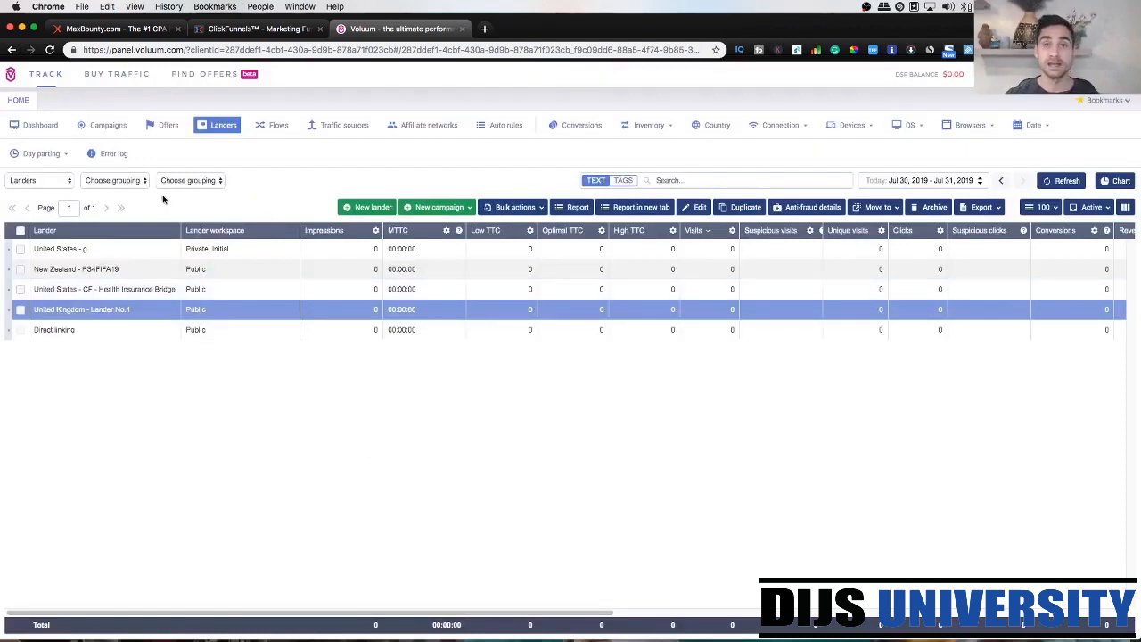
Start a new TRK Simple campaign and set its traffic source to Facebook TEST #1
click(99, 128)
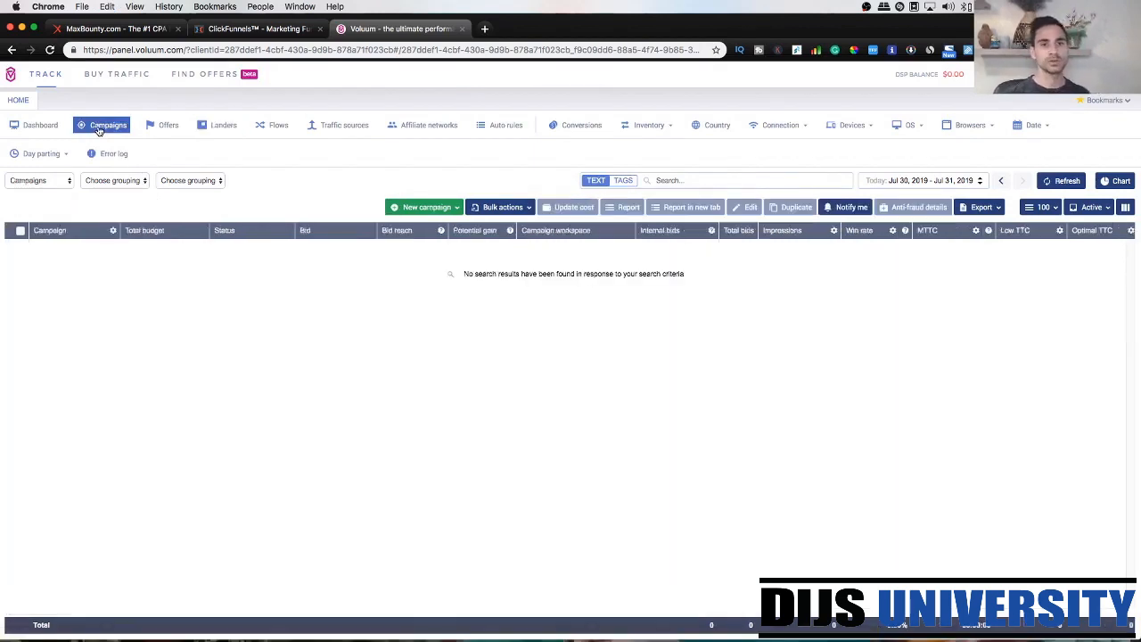
click(403, 209)
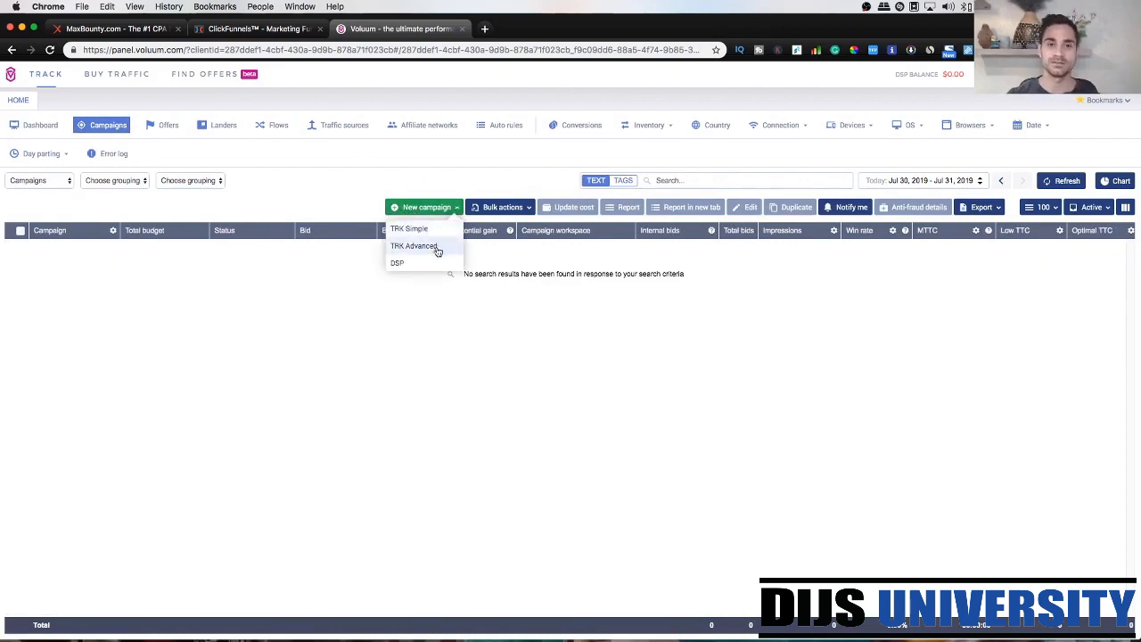
click(428, 231)
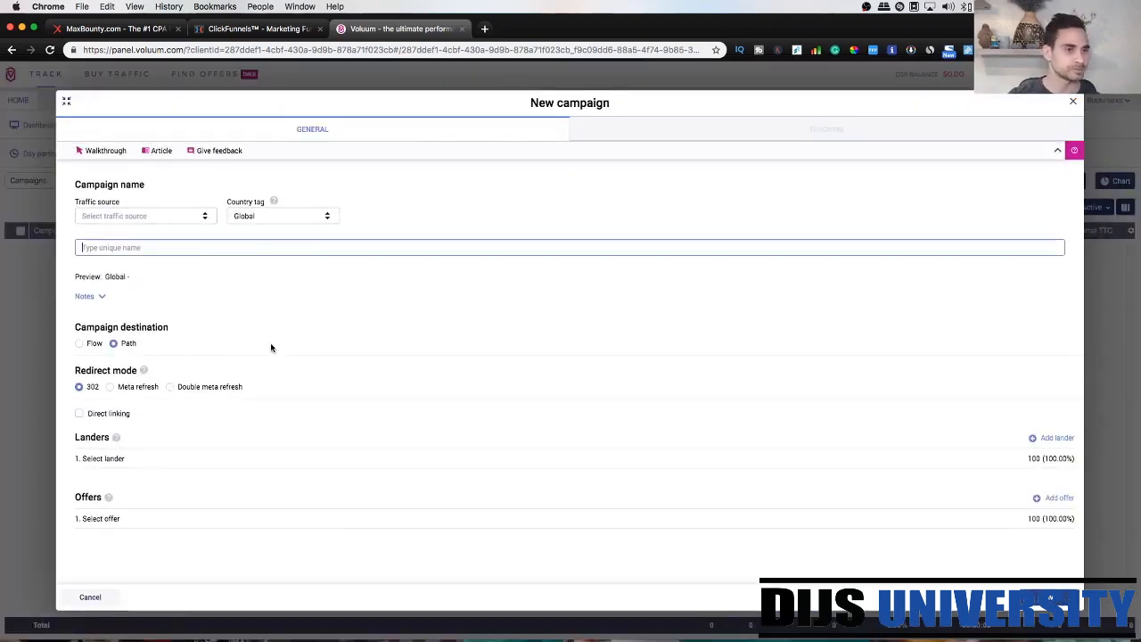
double_click(111, 184)
double_click(110, 202)
click(111, 201)
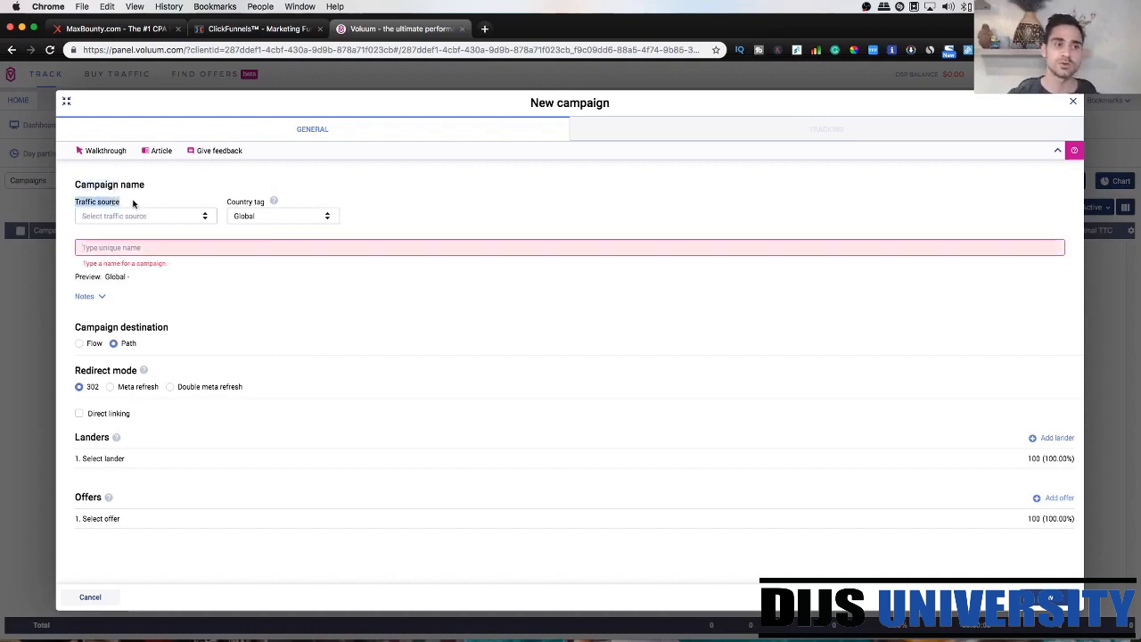
click(132, 216)
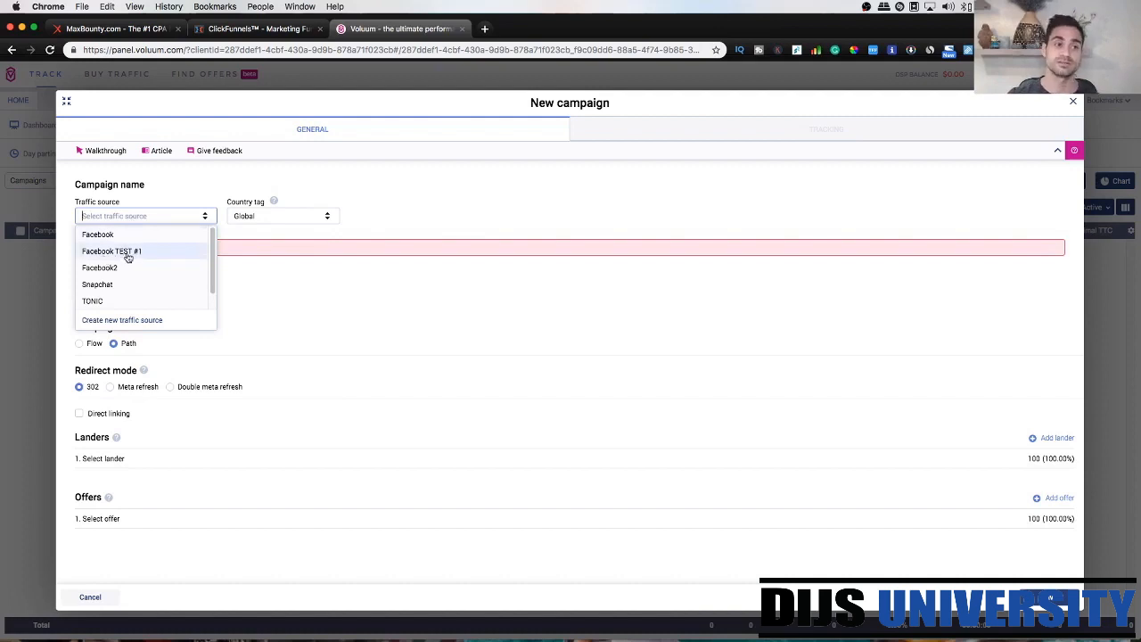
click(124, 254)
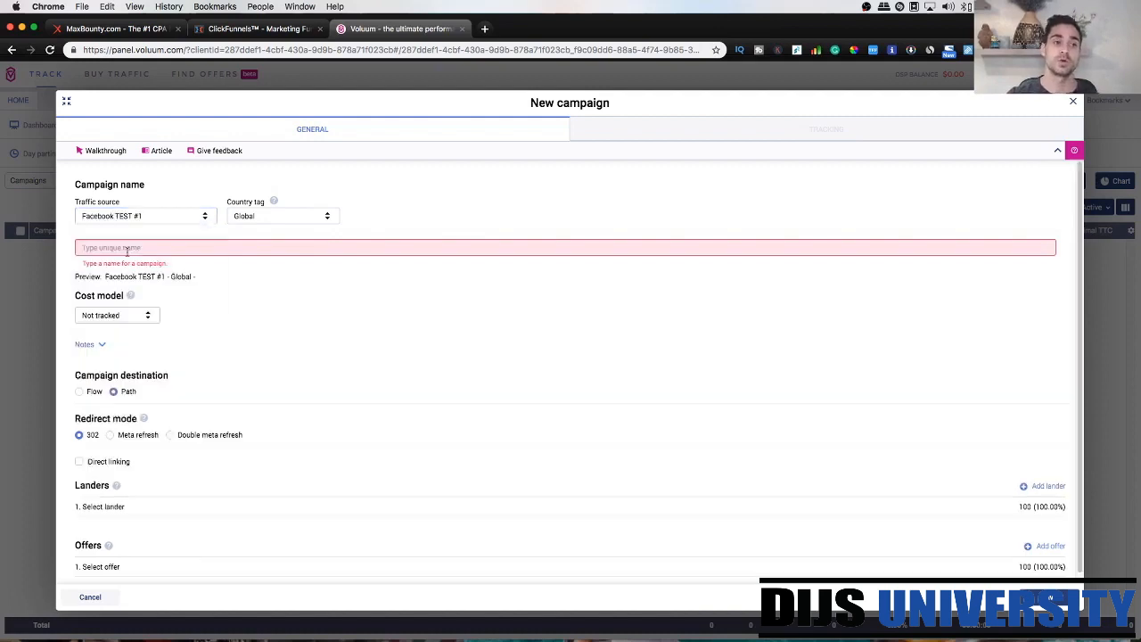
Set the new campaign's country tag to United Kingdom
click(272, 216)
scroll(307, 294, down, 10)
scroll(308, 293, down, 20)
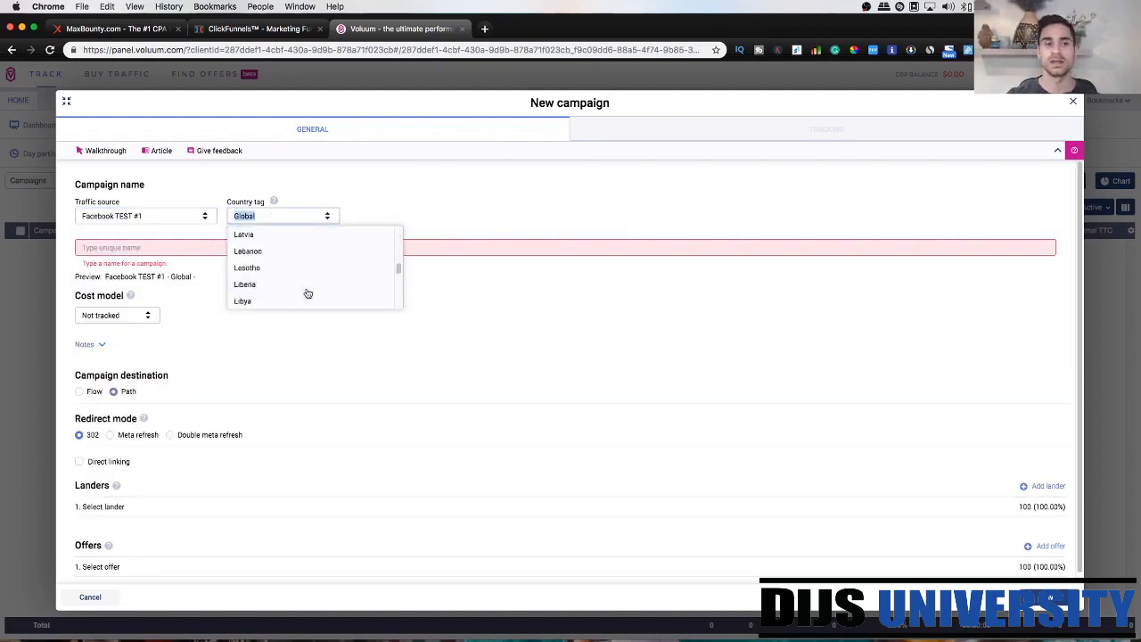
scroll(307, 293, up, 3)
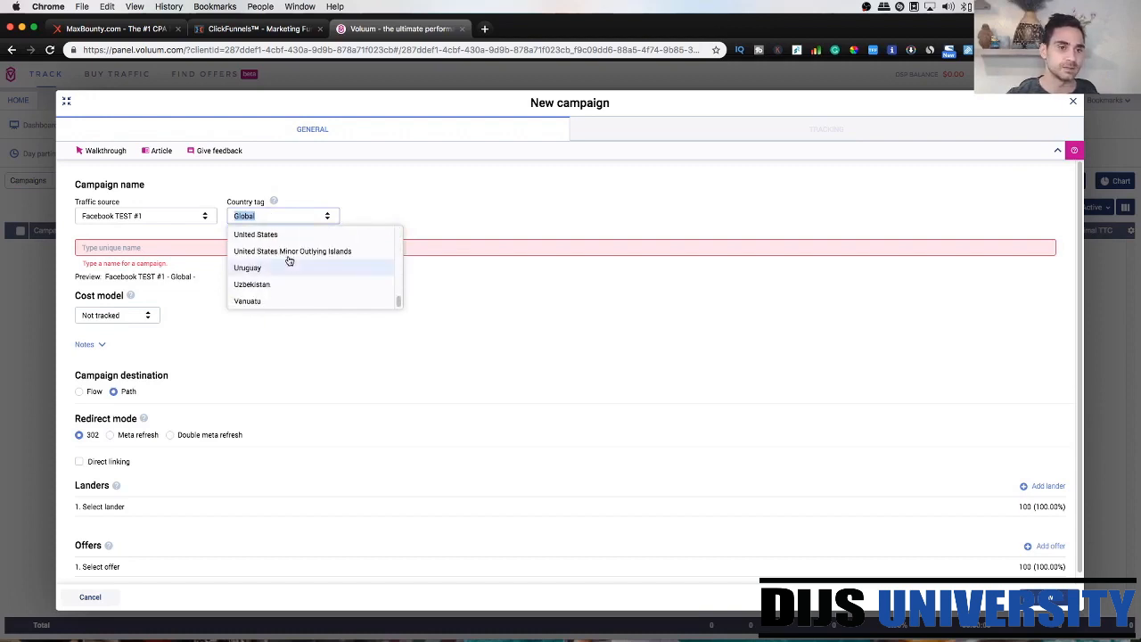
scroll(288, 259, up, 1)
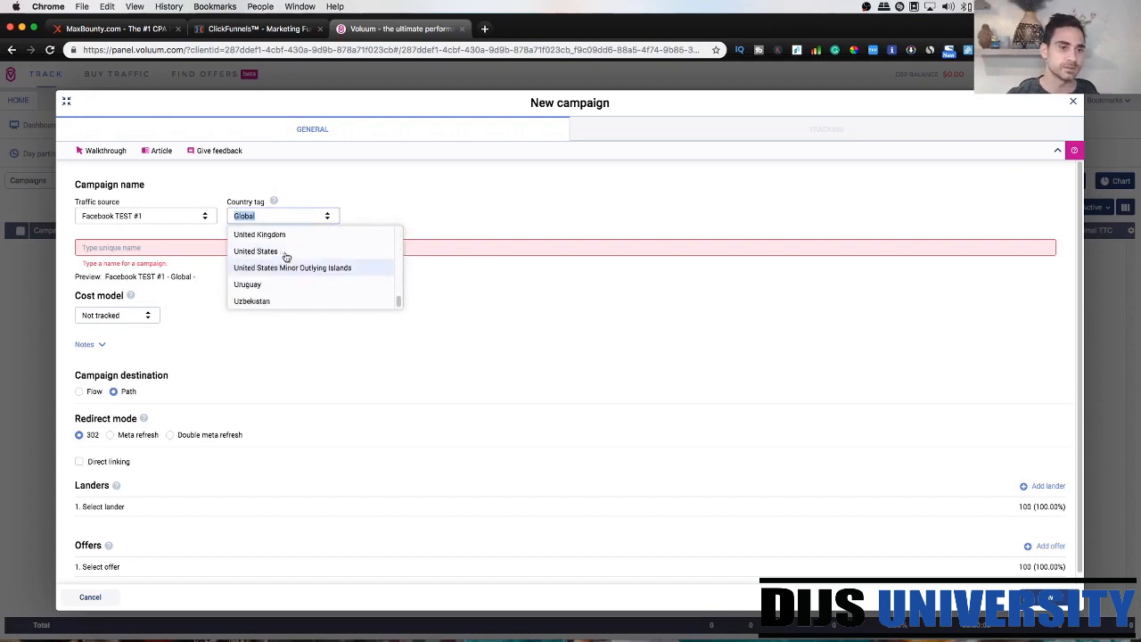
click(277, 237)
Name the new campaign "Maxbounty - Crisps"
click(256, 247)
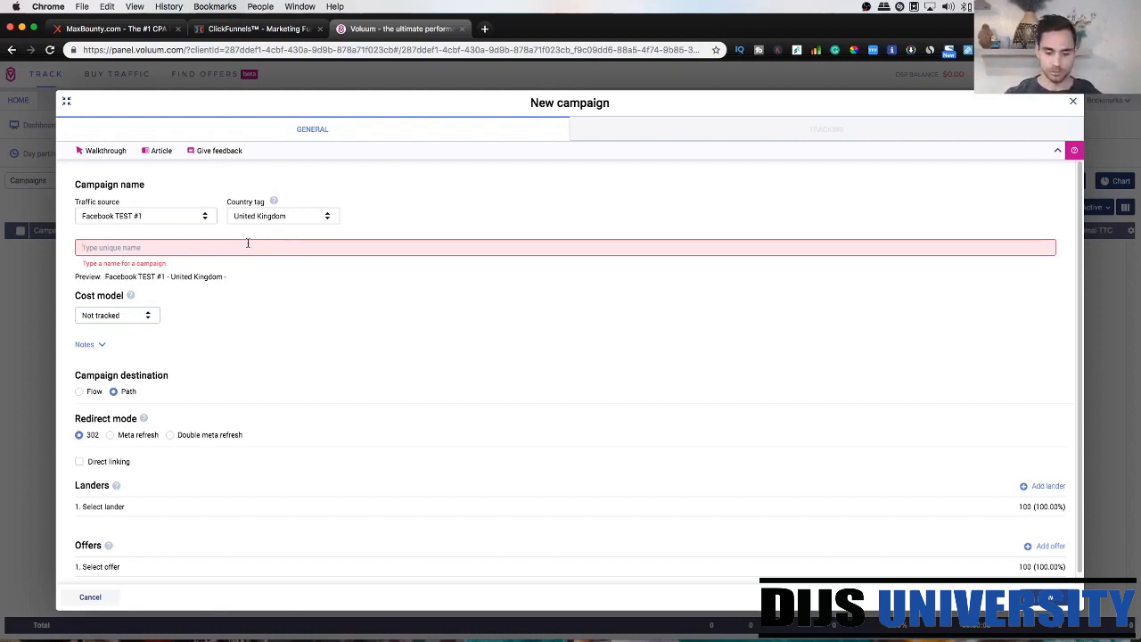
text(Max)
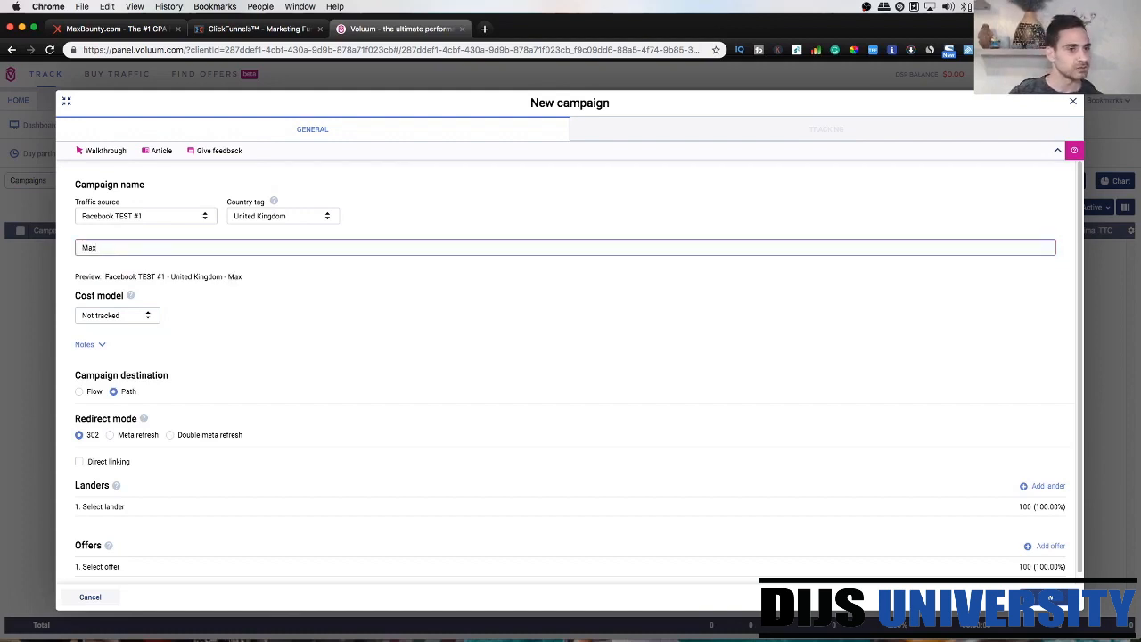
text(bount)
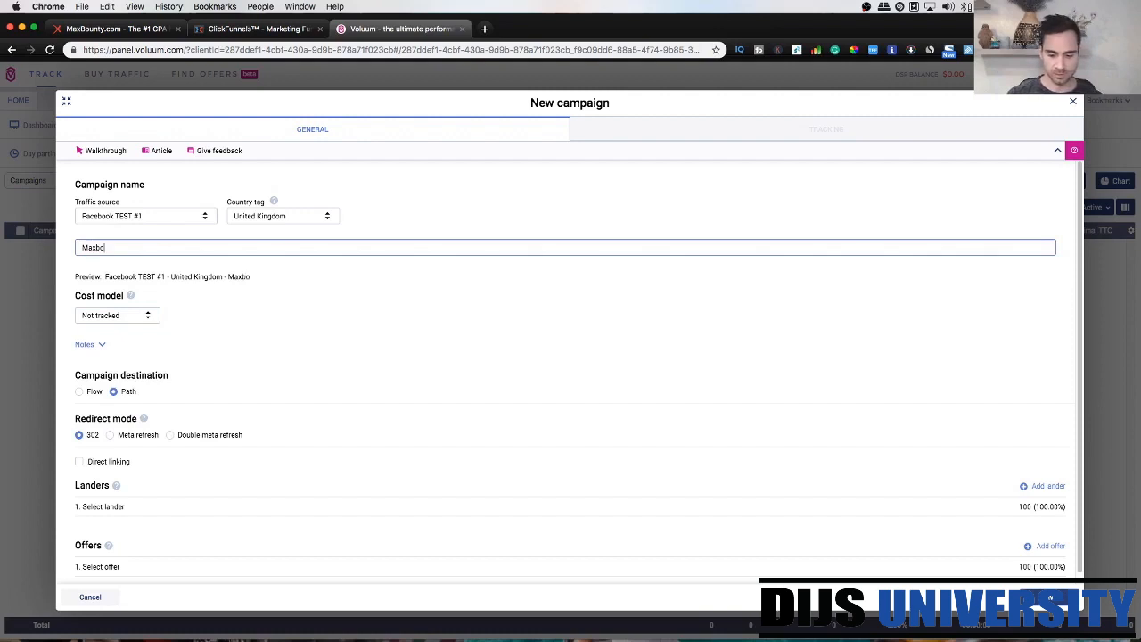
key(BackSpace)
key(BackSpace)
key(BackSpace)
key(BackSpace)
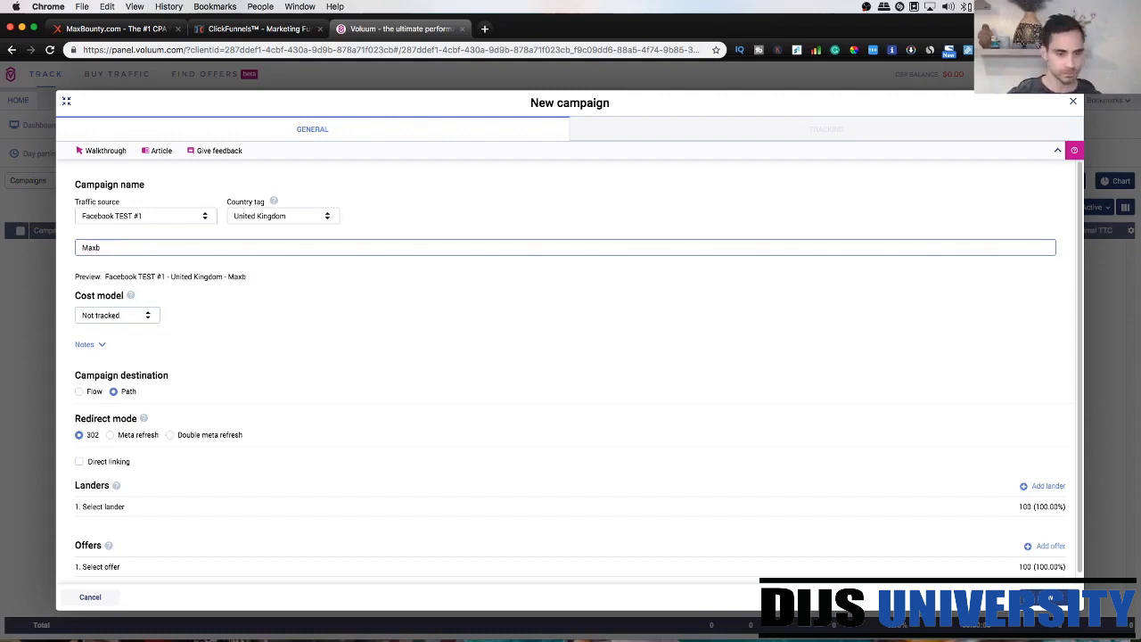
text(ounty)
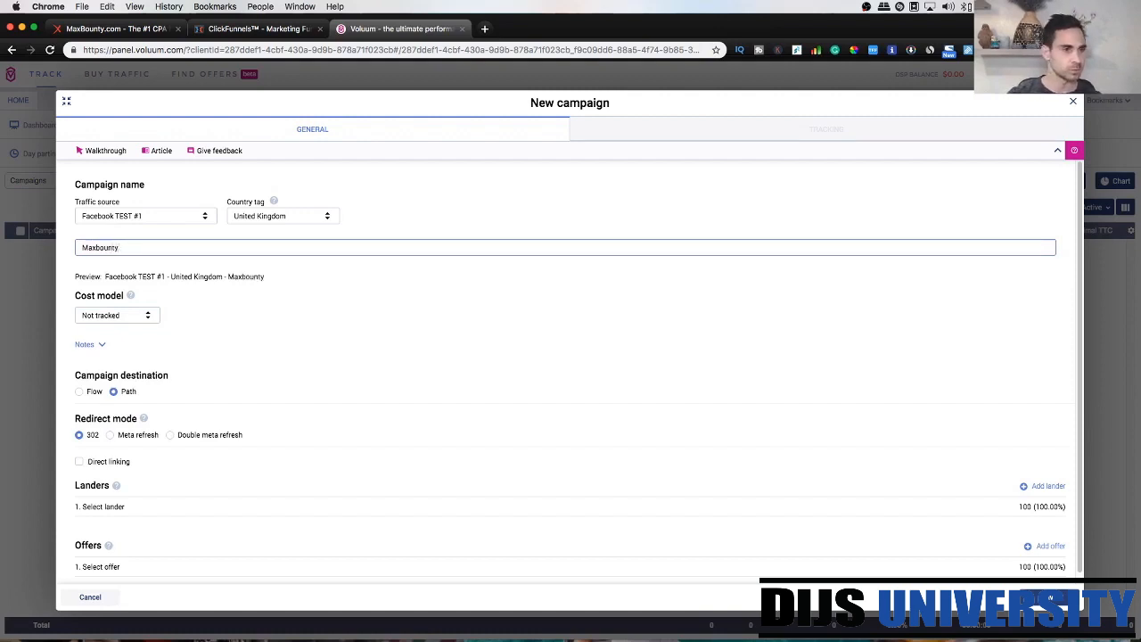
text( - )
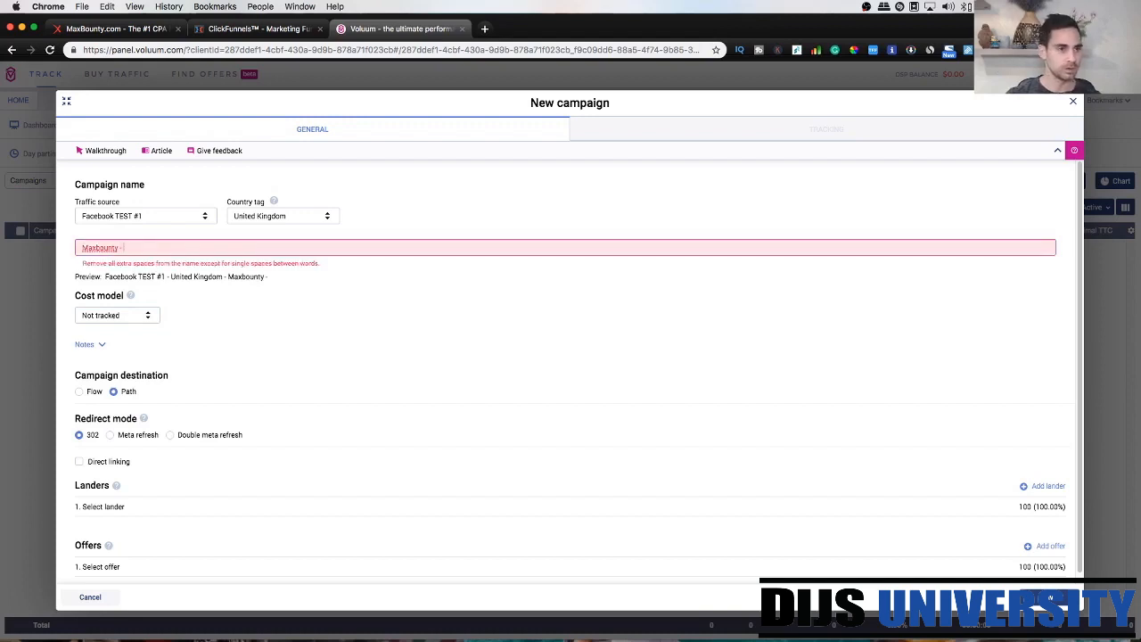
text(Crisps)
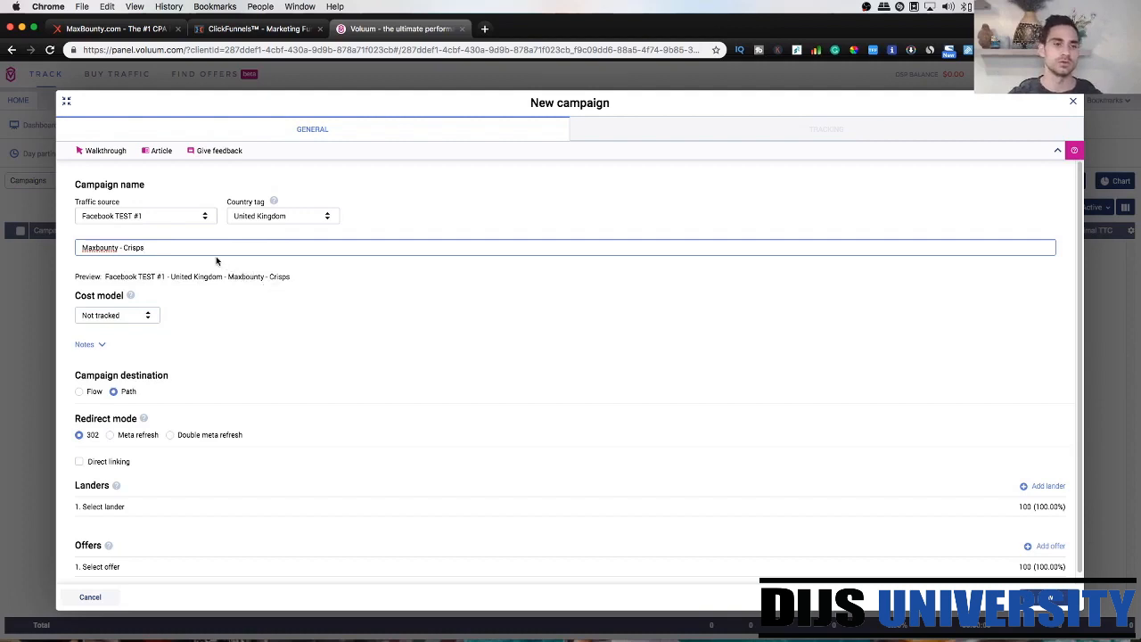
click(437, 212)
Assign the United Kingdom - Lander No.1 lander to the campaign path
scroll(321, 373, down, 1)
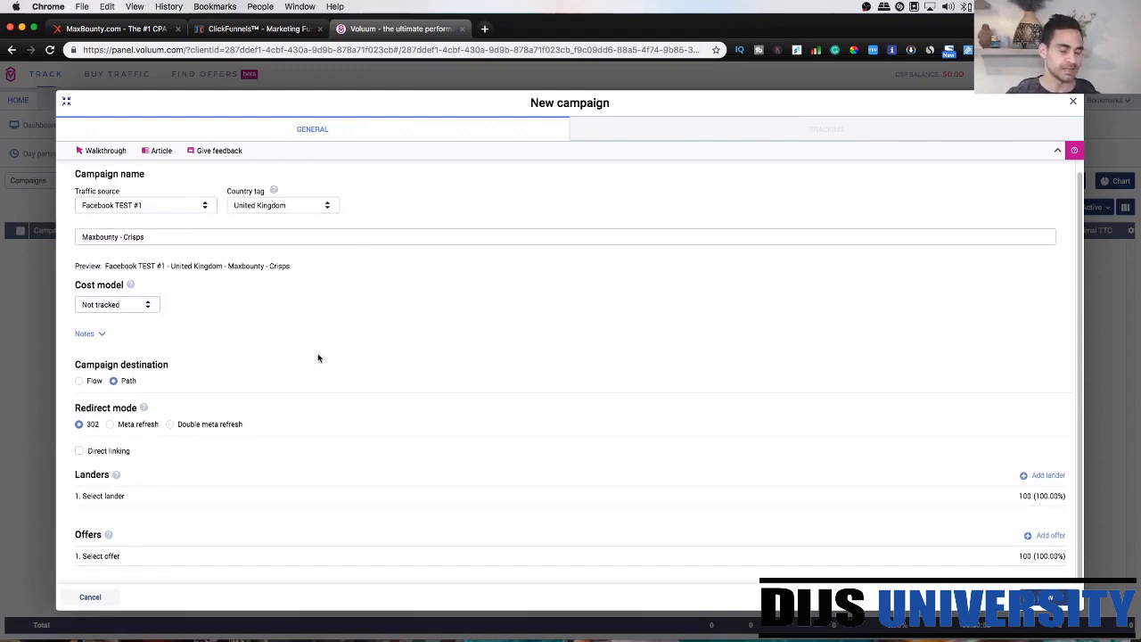
click(105, 500)
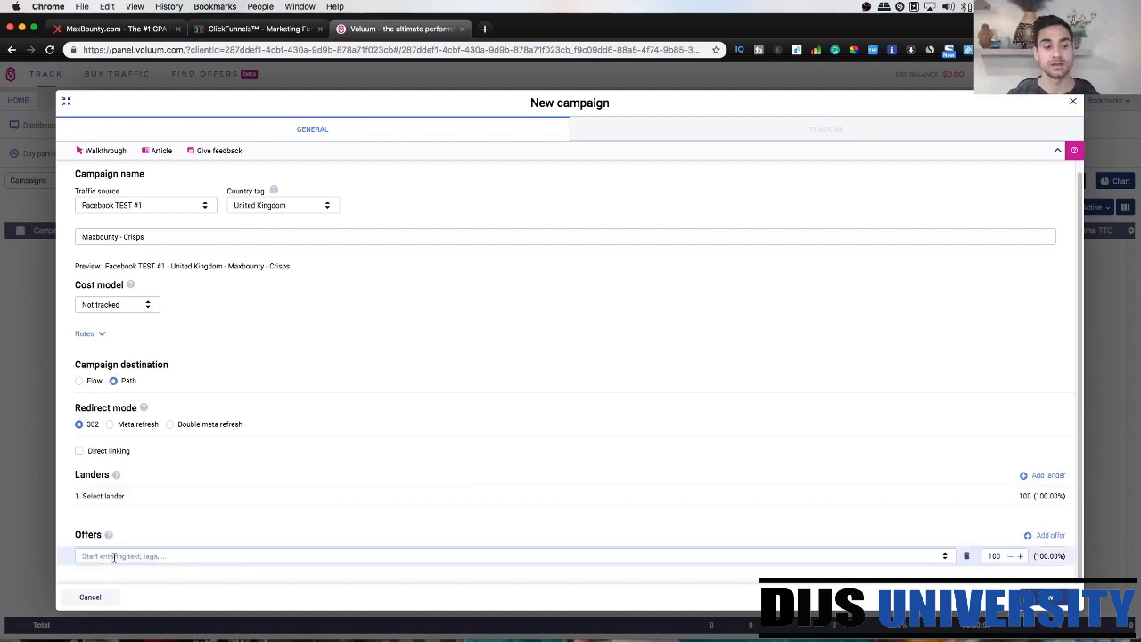
click(141, 497)
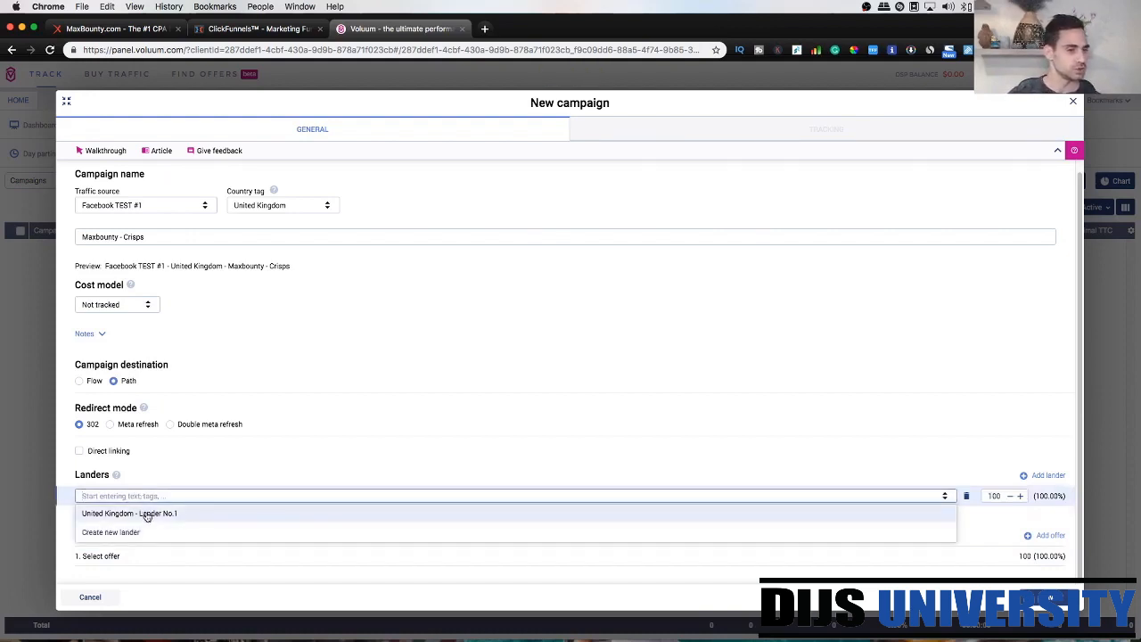
click(147, 514)
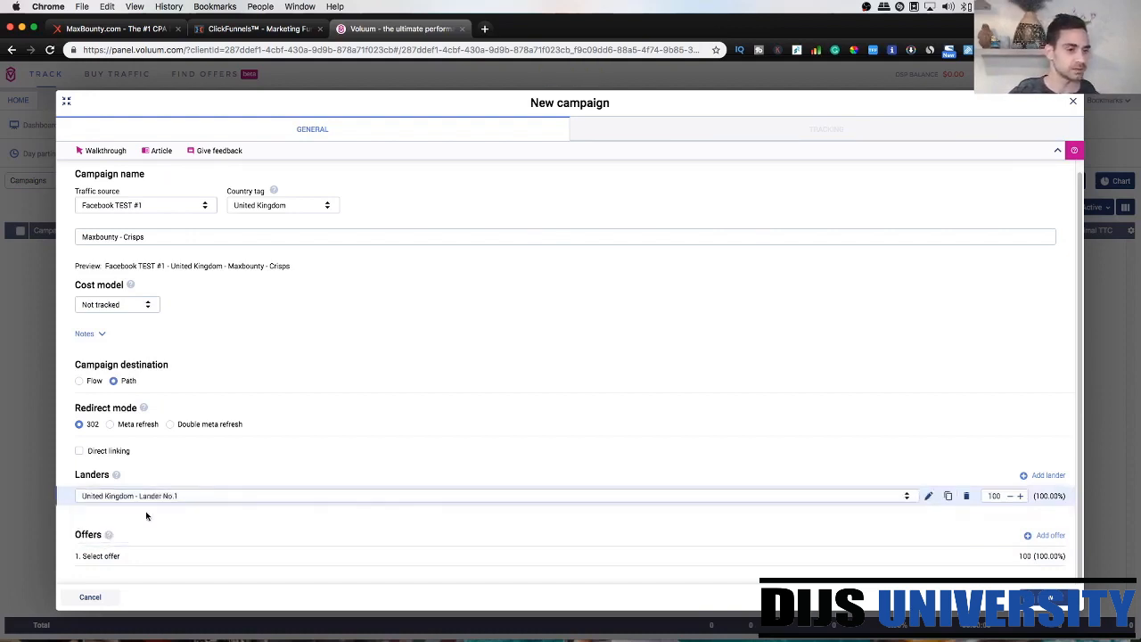
Assign the MaxBounty Network test - United Kingdom - SOI - Crisps offer to the campaign and save it to reach its tracking details
click(140, 557)
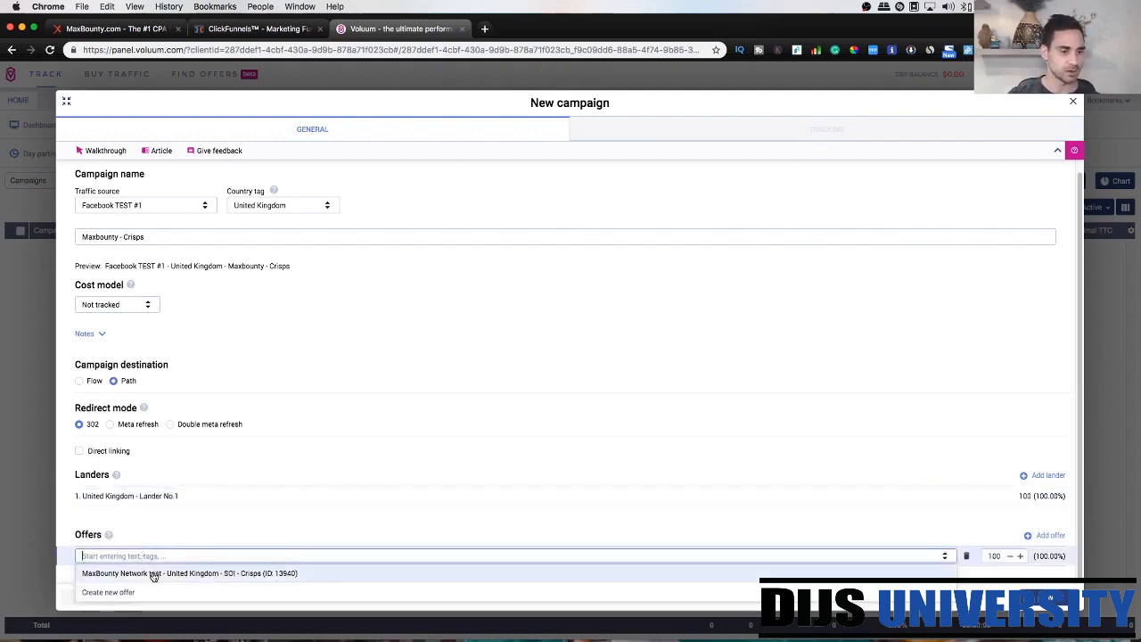
click(153, 575)
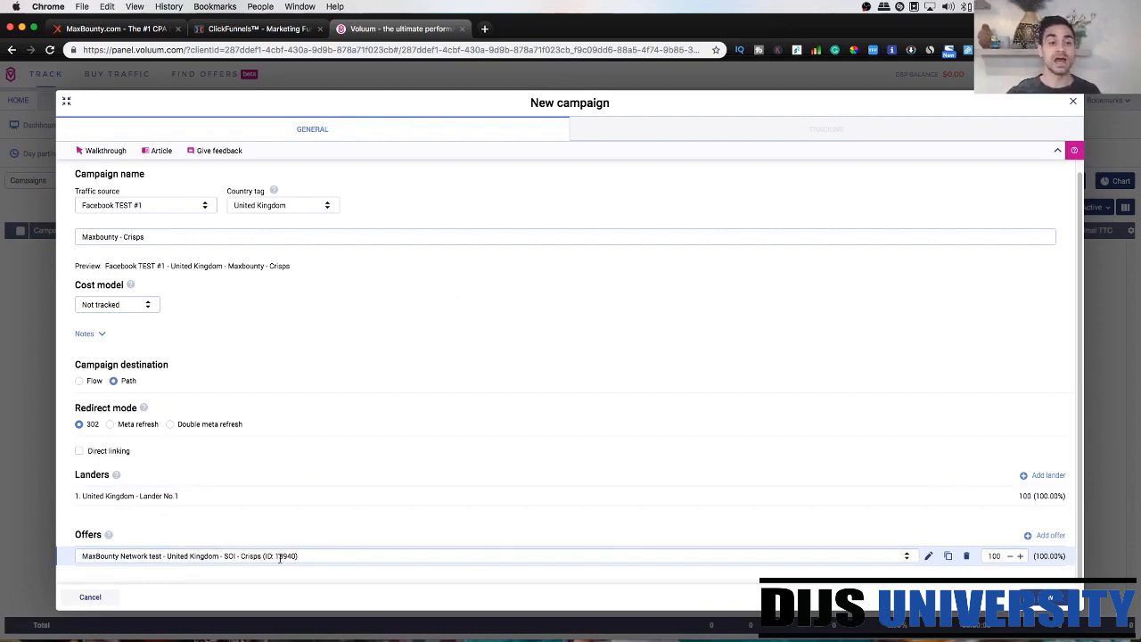
click(244, 496)
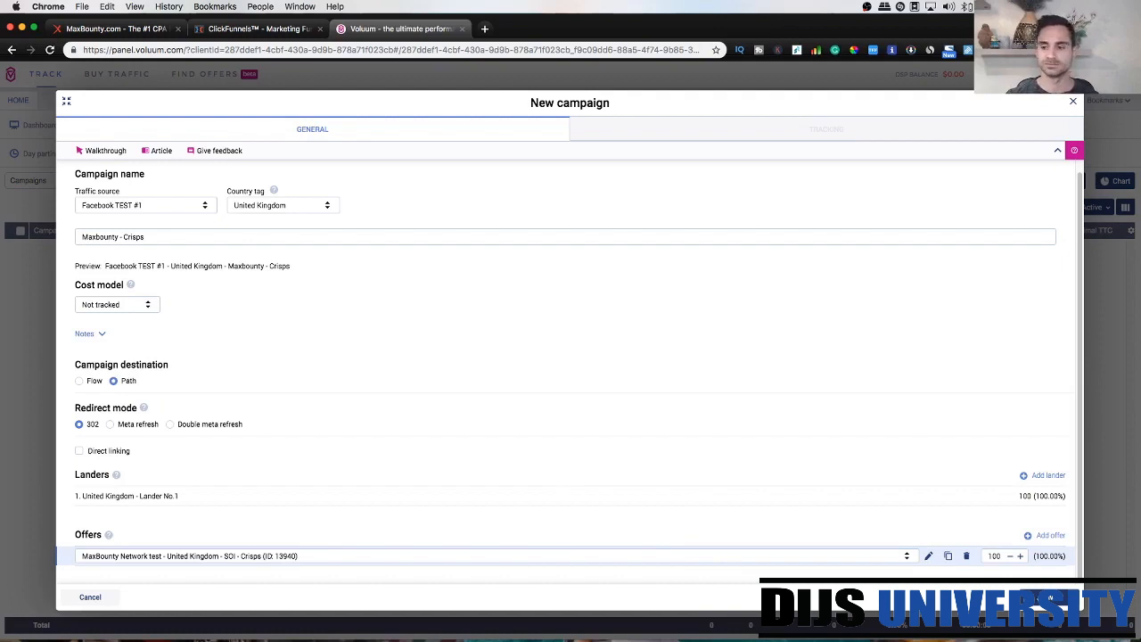
click(1050, 598)
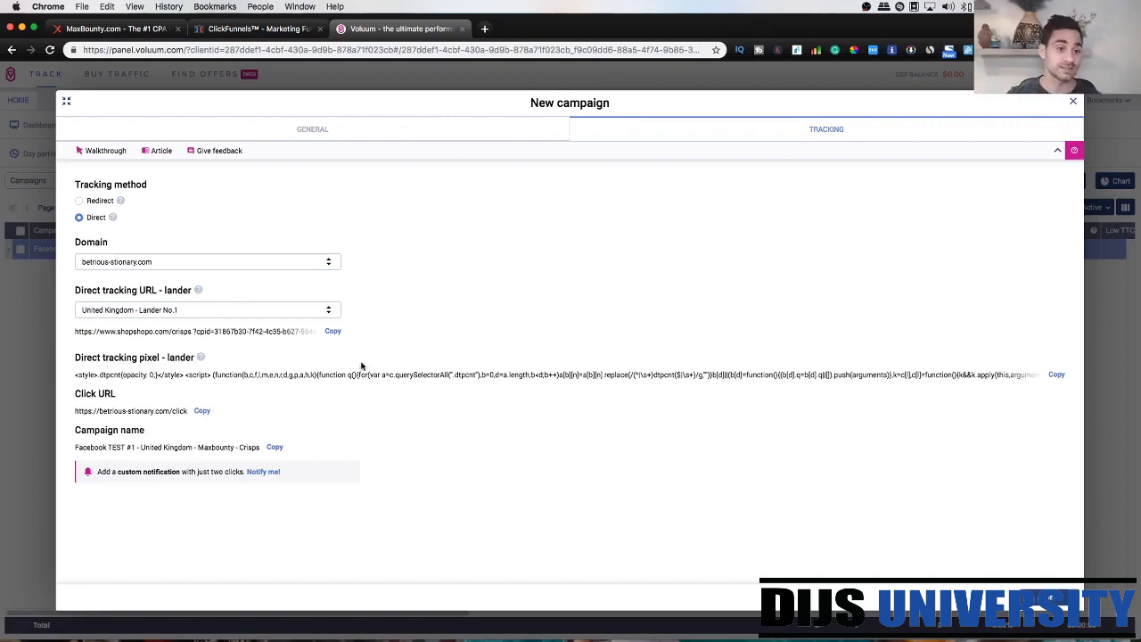
Examine the campaign's direct tracking URL, direct tracking pixel and click URL
triple_click(111, 297)
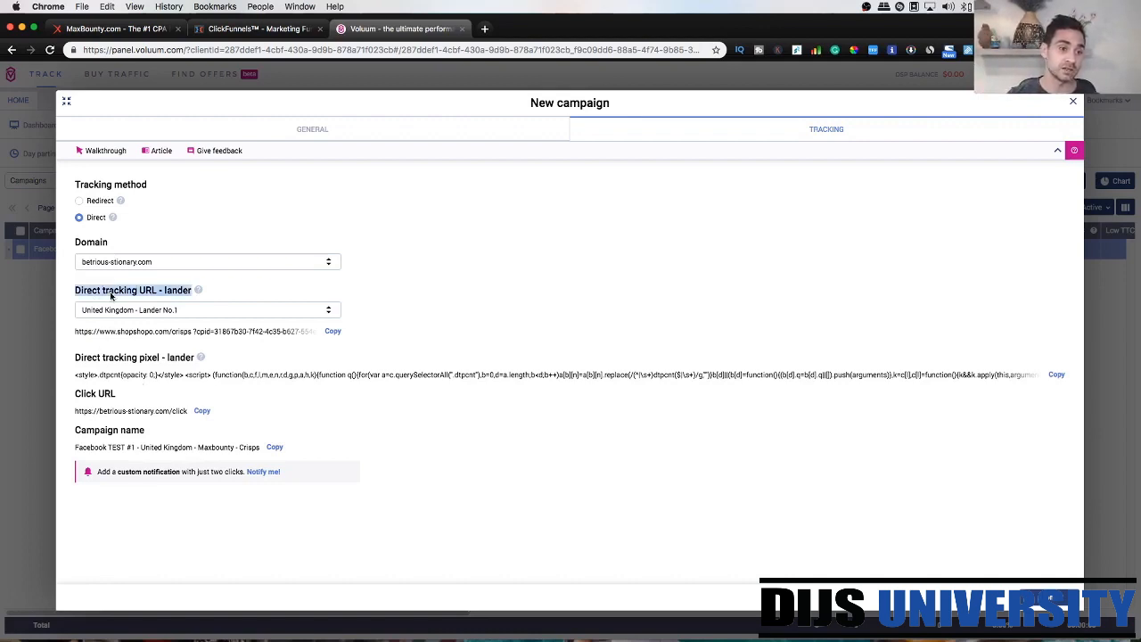
triple_click(122, 360)
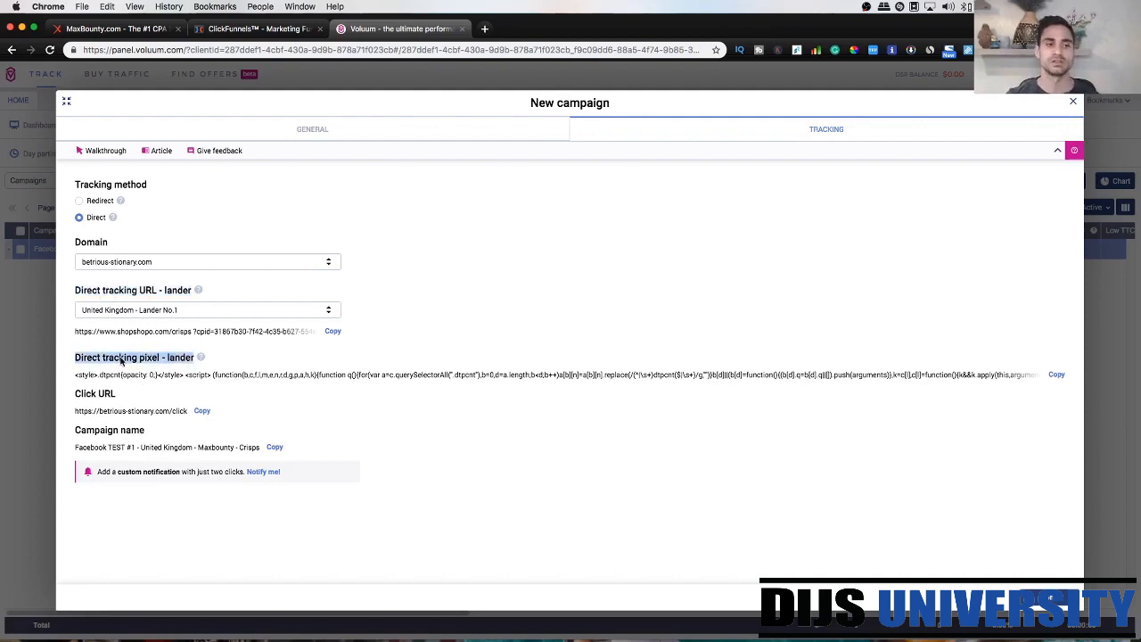
click(94, 397)
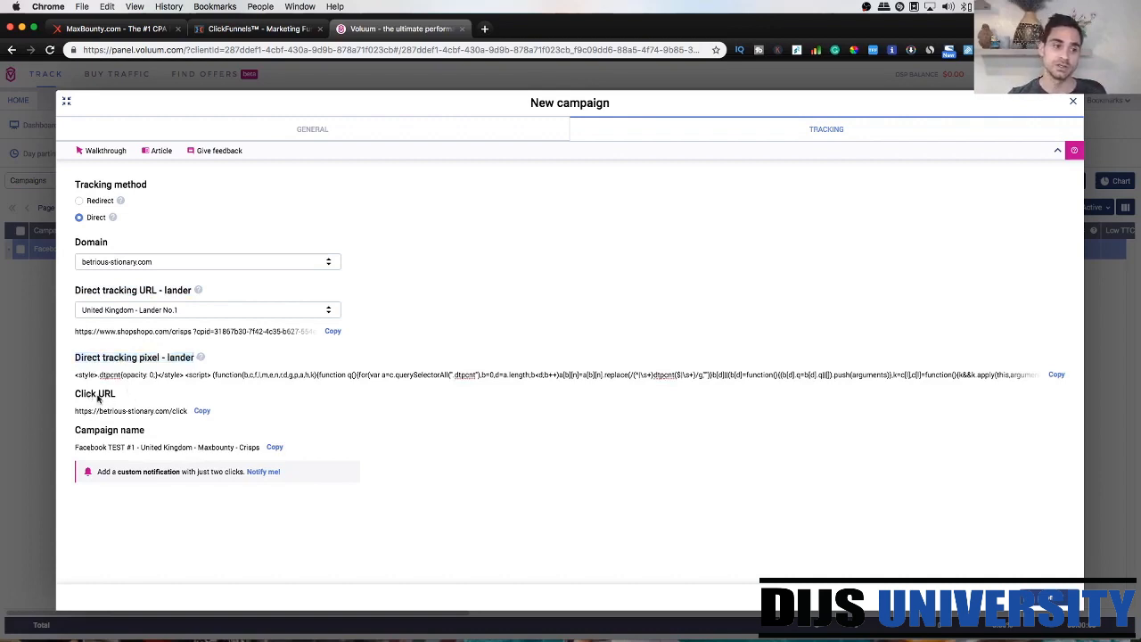
triple_click(102, 412)
click(116, 395)
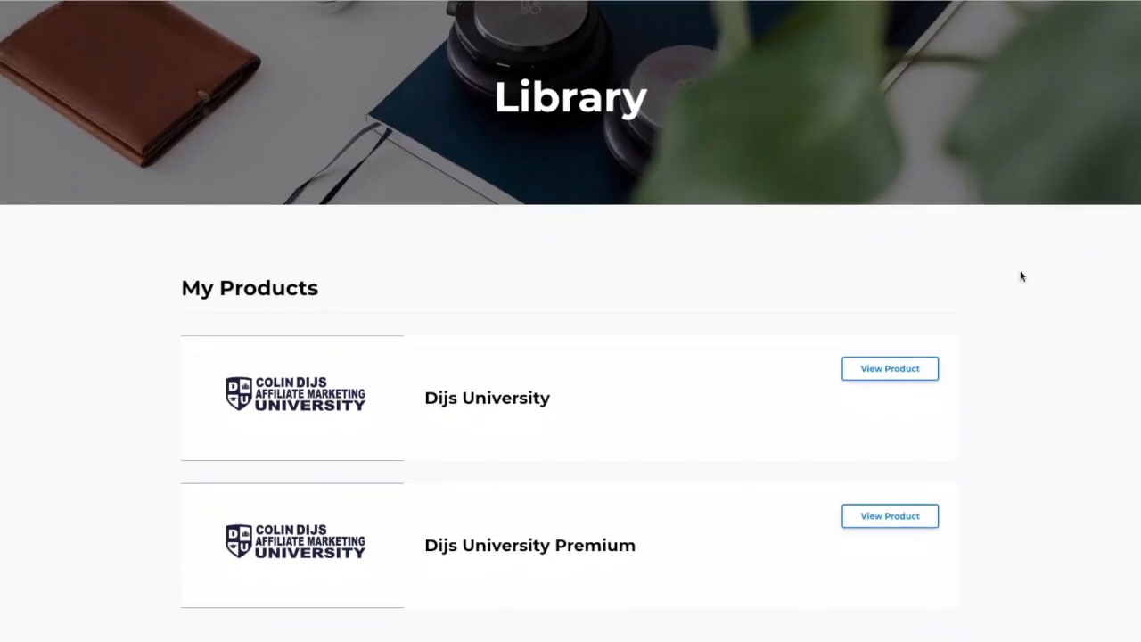
Switch to the Dijs University library, open the Dijs University Premium product and look over its introductory CPA marketing course
scroll(1020, 274, down, 2)
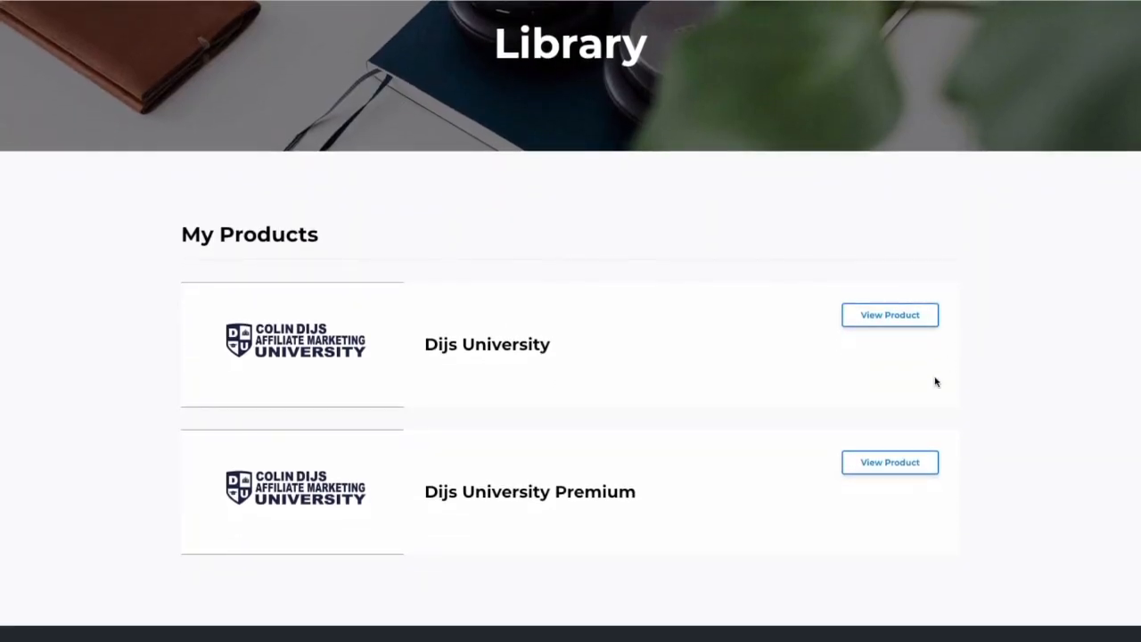
click(887, 462)
scroll(987, 277, down, 3)
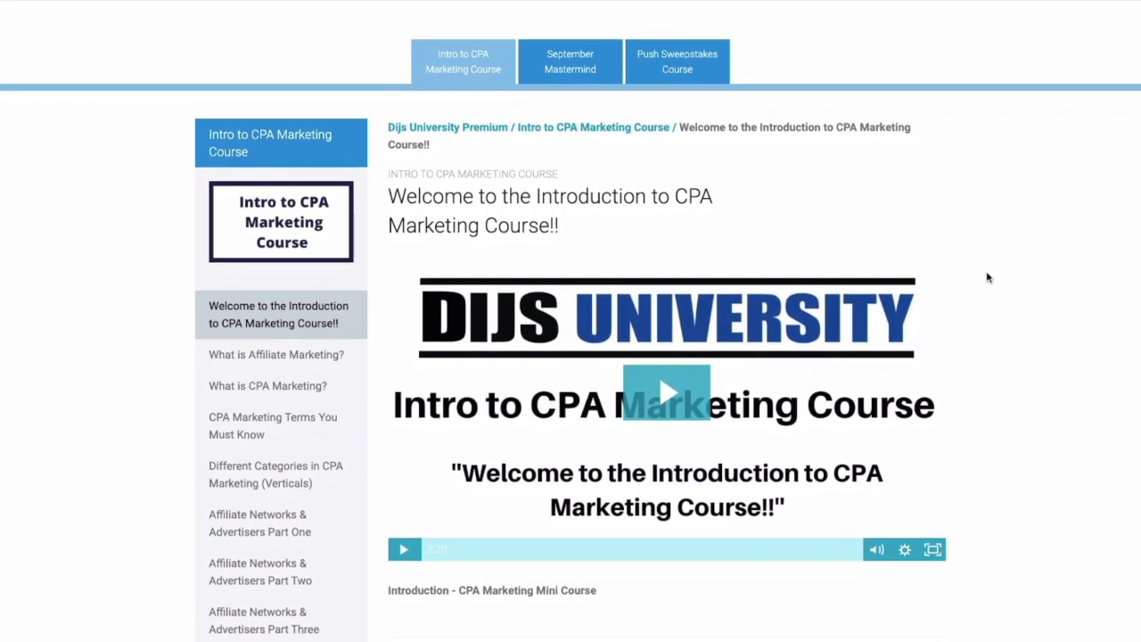
scroll(987, 278, down, 3)
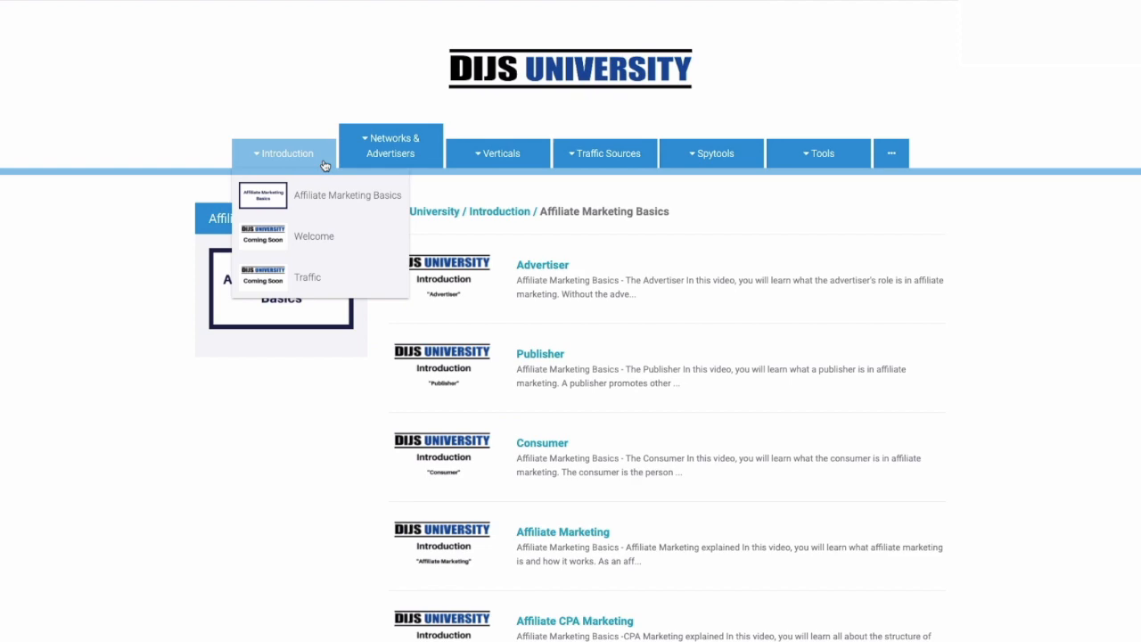
Look through the Dijs University networks and traffic source categories and the lesson list of the Facebook course
mouse_move(369, 166)
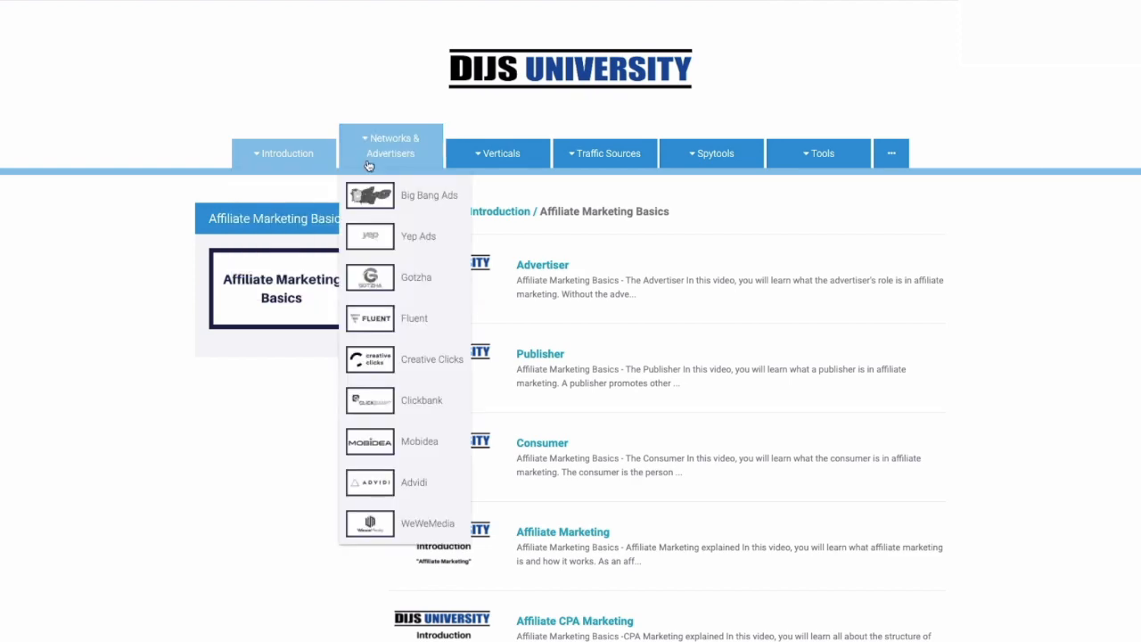
mouse_move(584, 165)
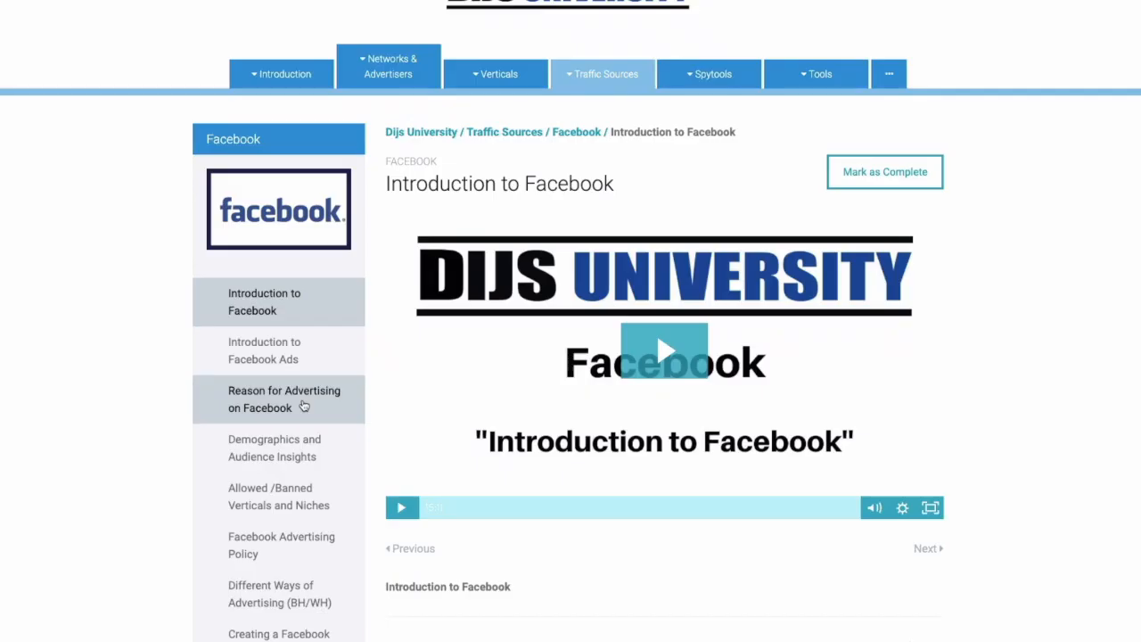
scroll(303, 406, down, 3)
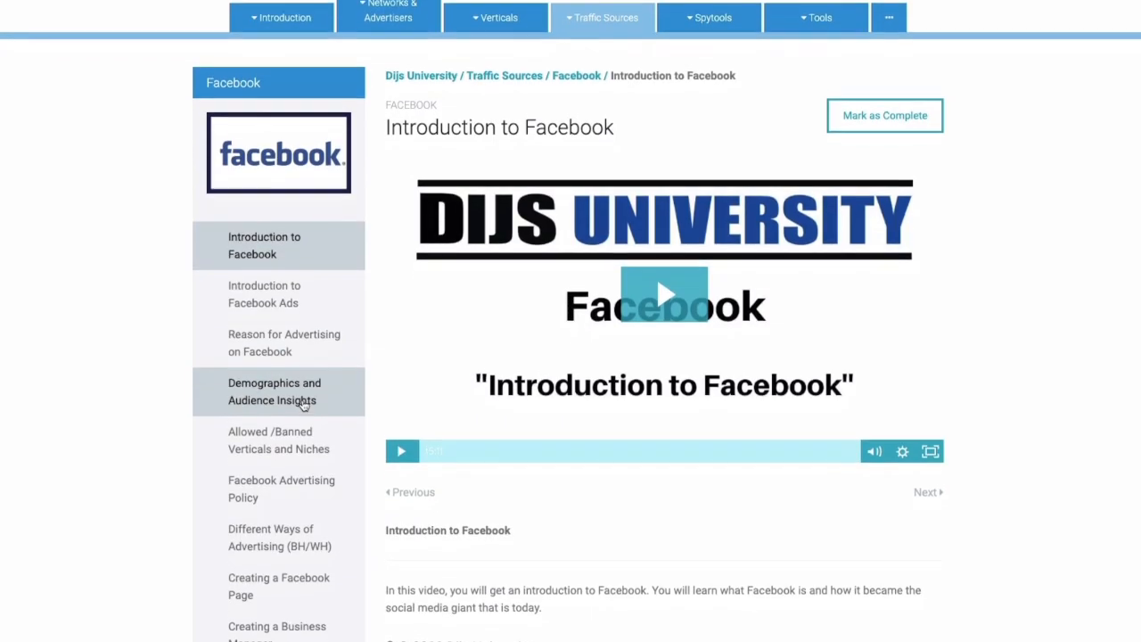
scroll(303, 405, down, 3)
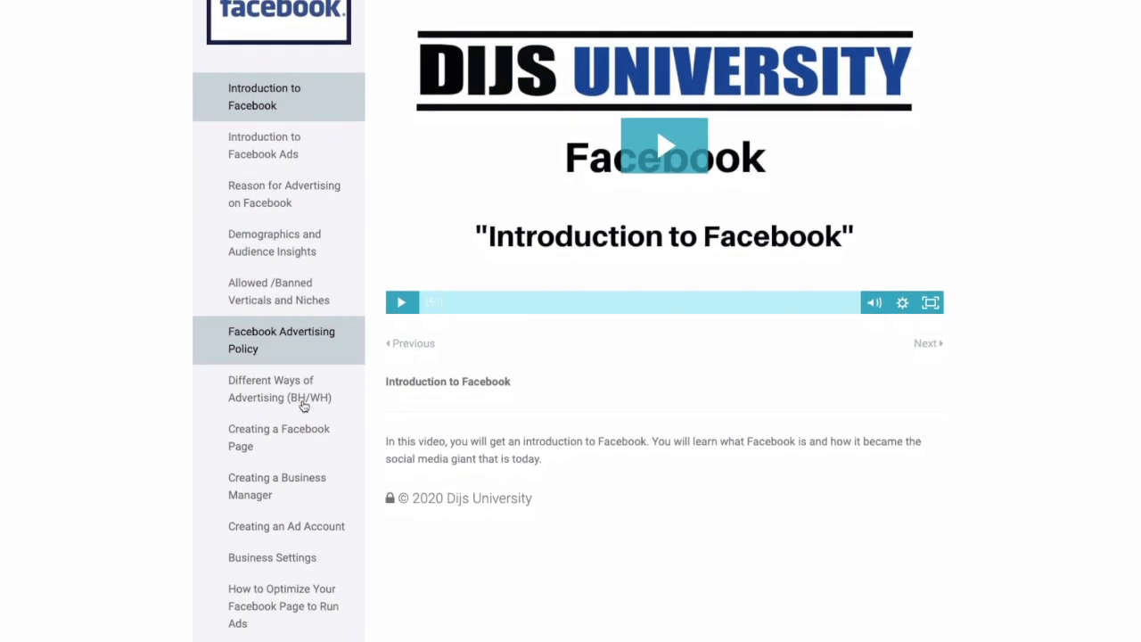
scroll(303, 406, down, 4)
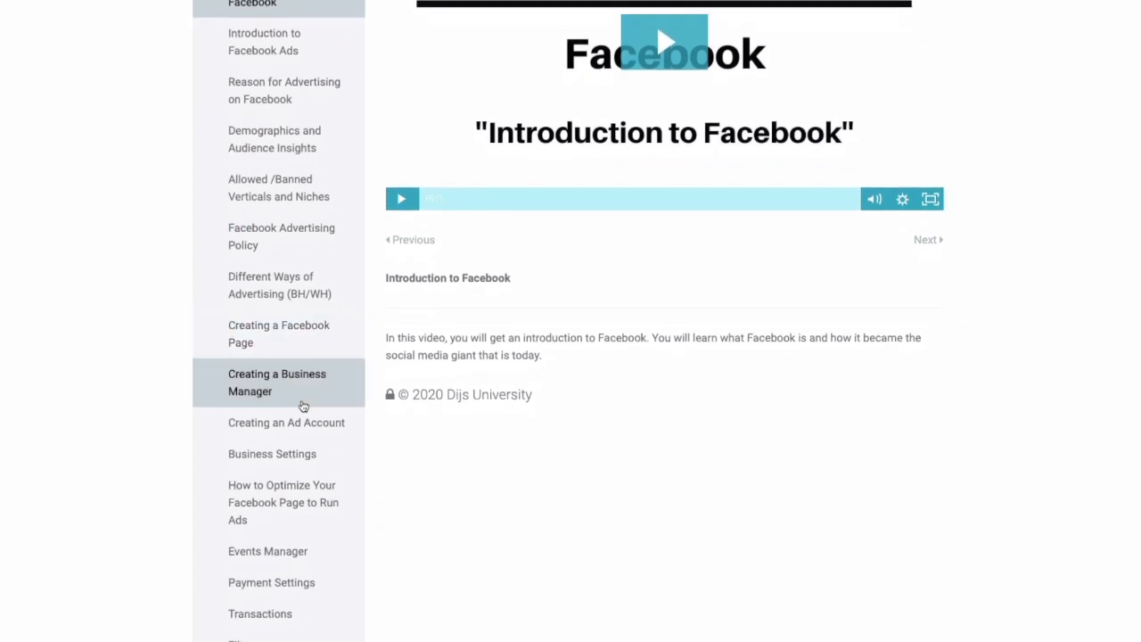